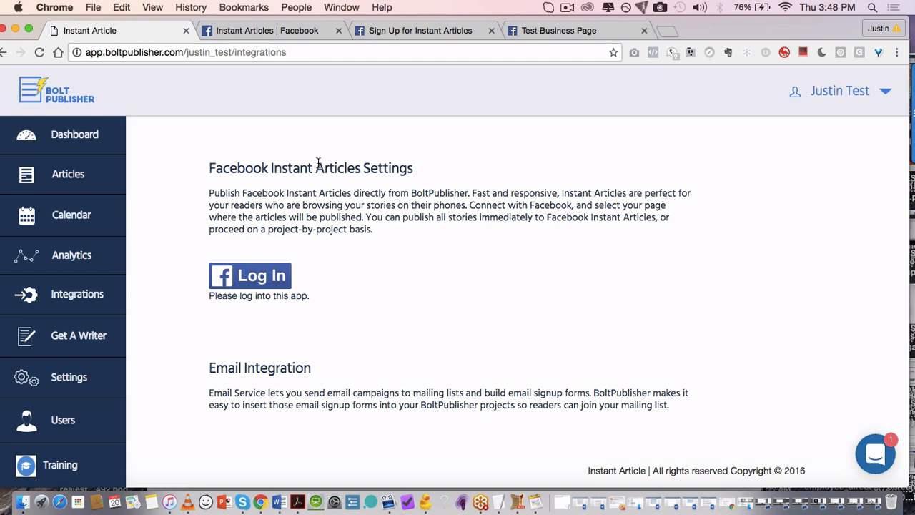
Step: Reopen the BoltPublisher Integrations page
{"action": "scroll", "coordinate": [319, 162], "scroll_direction": "down", "scroll_amount": 1}
{"action": "scroll", "coordinate": [318, 162], "scroll_direction": "up", "scroll_amount": 1}
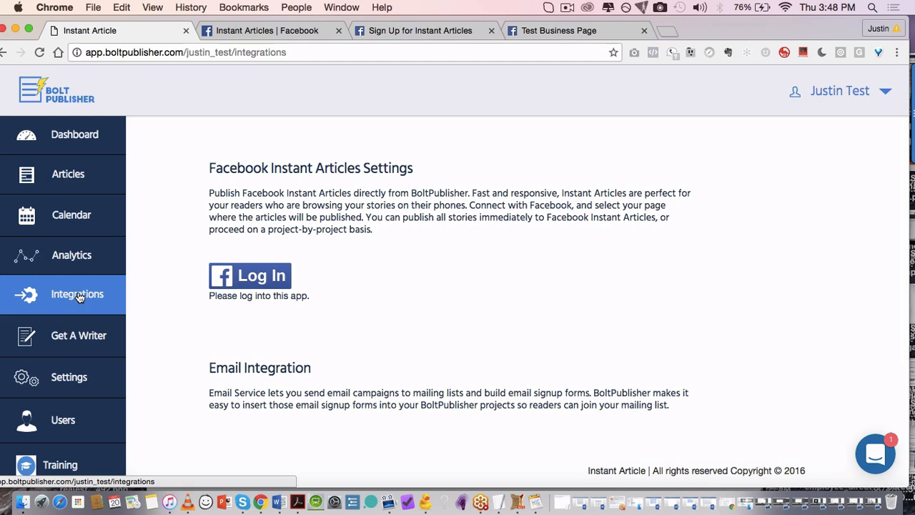
{"action": "left_click", "coordinate": [110, 280]}
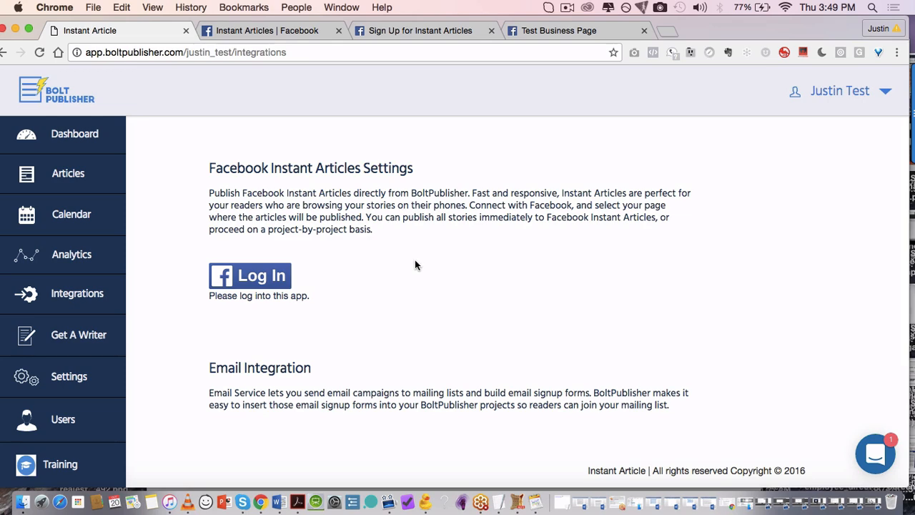
Step: Log in to Facebook, grant the page permissions, and choose Test Business Page for publishing
{"action": "scroll", "coordinate": [393, 268], "scroll_direction": "down", "scroll_amount": 1}
{"action": "left_click", "coordinate": [256, 264]}
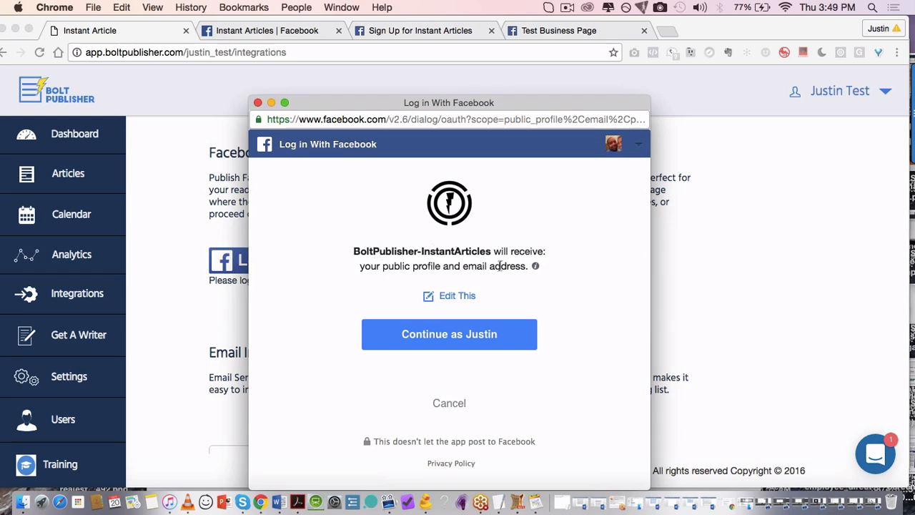
{"action": "left_click", "coordinate": [474, 341]}
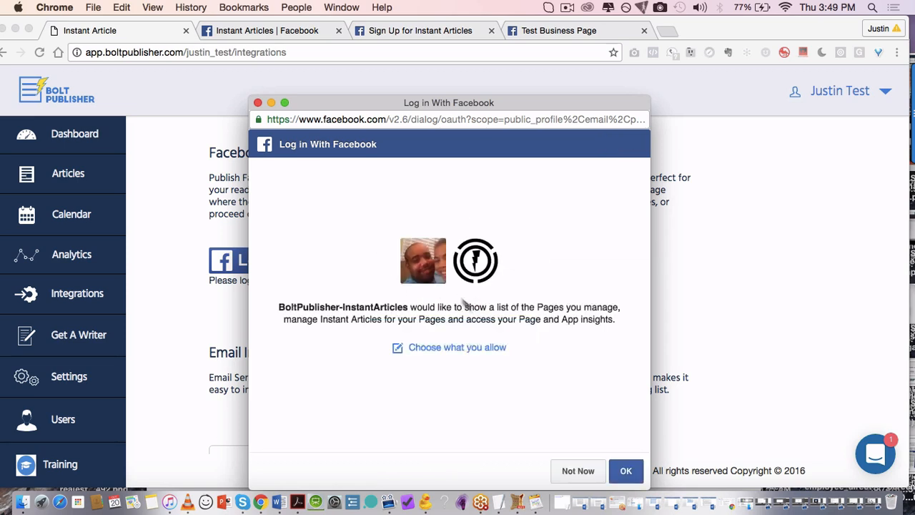
{"action": "left_click", "coordinate": [622, 469]}
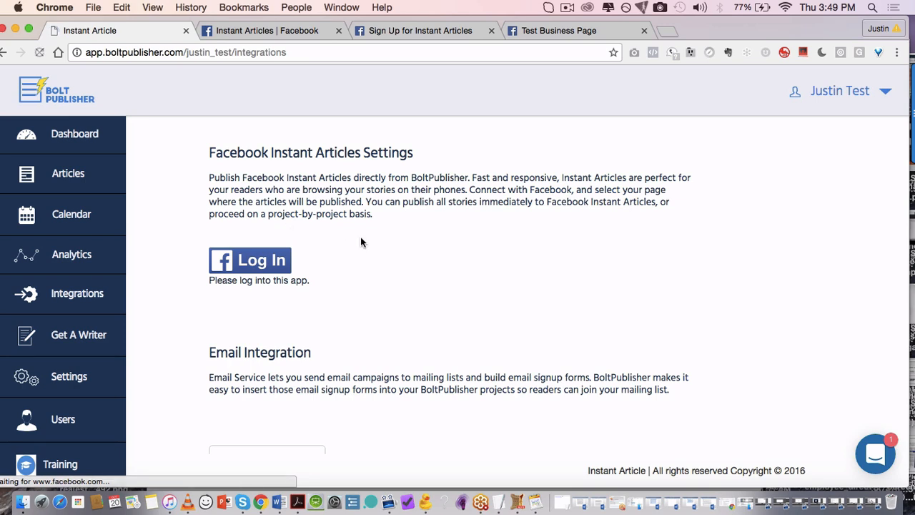
{"action": "left_click", "coordinate": [332, 316]}
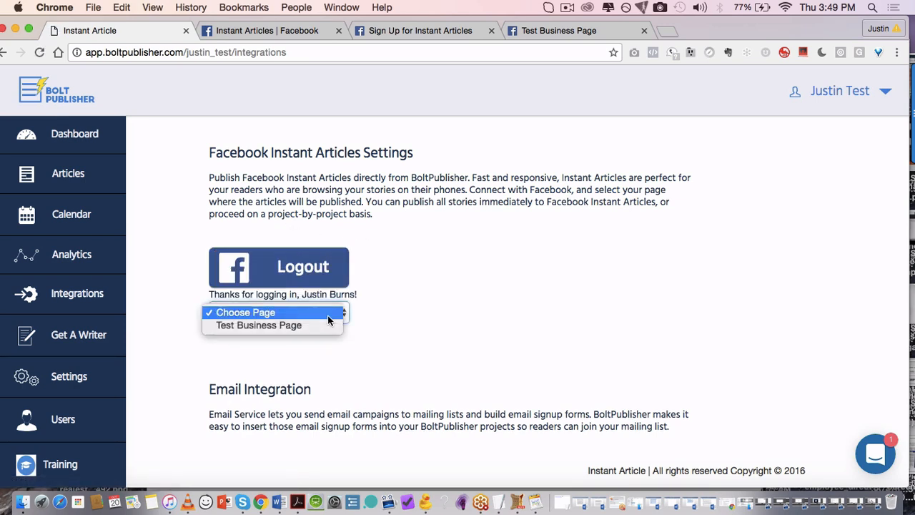
{"action": "left_click", "coordinate": [289, 326]}
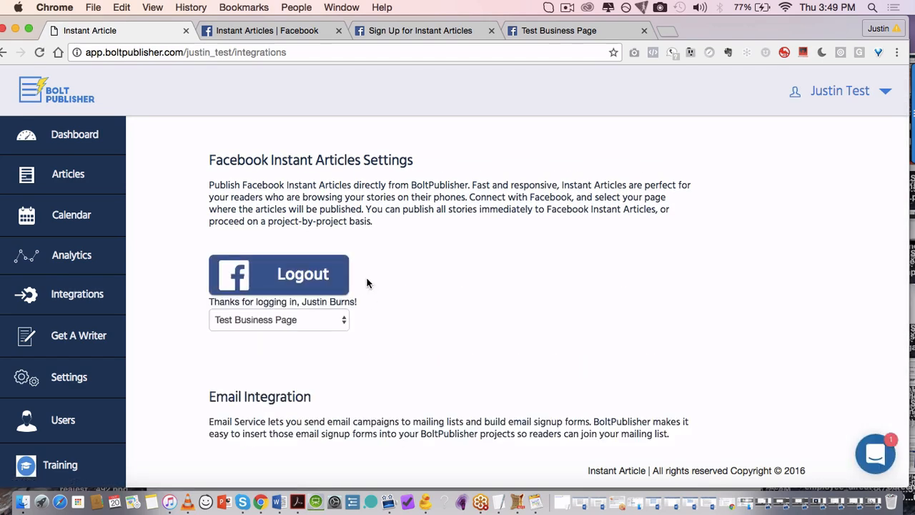
Step: Switch to the Facebook Instant Articles site
{"action": "left_click", "coordinate": [271, 31]}
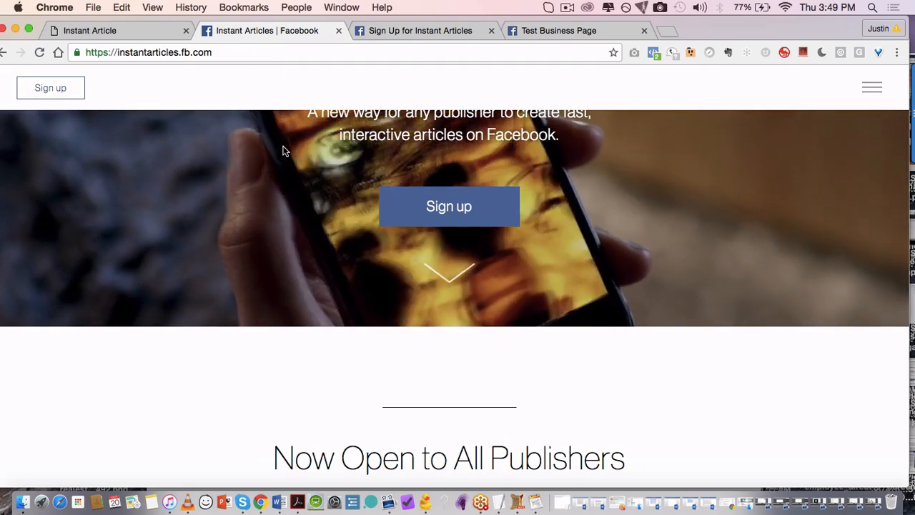
{"action": "scroll", "coordinate": [283, 147], "scroll_direction": "up", "scroll_amount": 5}
{"action": "scroll", "coordinate": [283, 150], "scroll_direction": "down", "scroll_amount": 3}
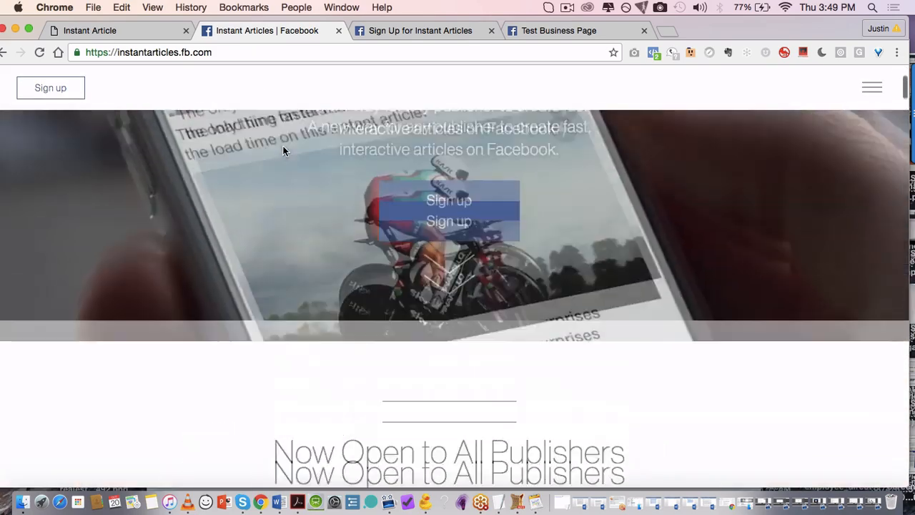
{"action": "scroll", "coordinate": [286, 153], "scroll_direction": "up", "scroll_amount": 3}
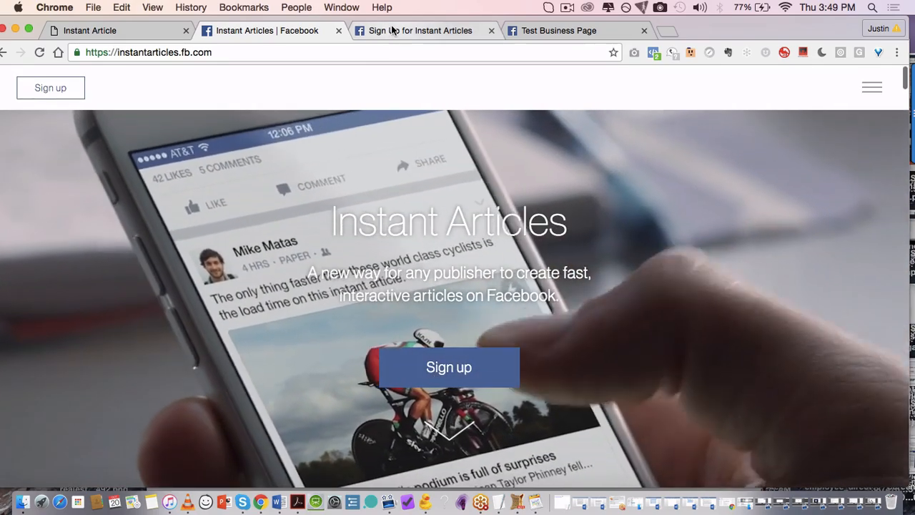
Step: Sign up Test Business Page, accept the Instant Articles terms, and open the tools
{"action": "left_click", "coordinate": [392, 30]}
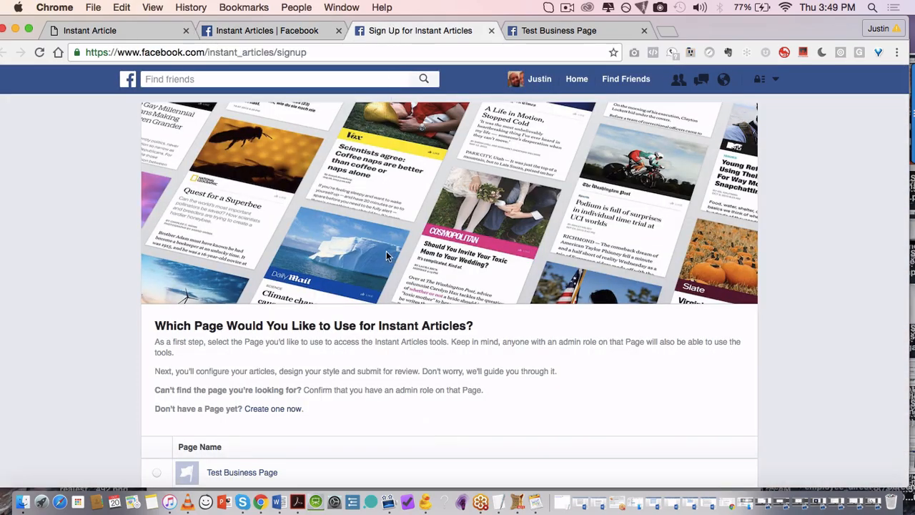
{"action": "scroll", "coordinate": [386, 254], "scroll_direction": "down", "scroll_amount": 4}
{"action": "scroll", "coordinate": [386, 256], "scroll_direction": "up", "scroll_amount": 1}
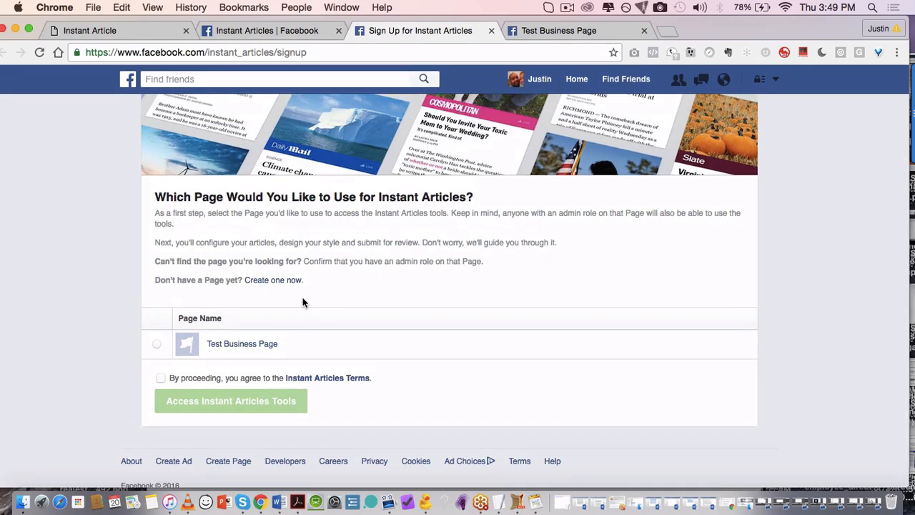
{"action": "left_click", "coordinate": [158, 348]}
{"action": "scroll", "coordinate": [315, 329], "scroll_direction": "down", "scroll_amount": 1}
{"action": "left_click", "coordinate": [161, 349]}
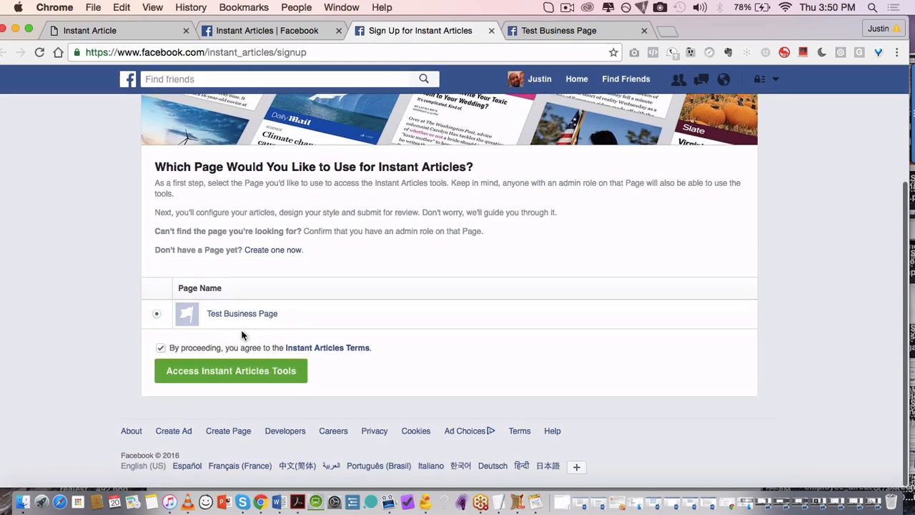
{"action": "left_click", "coordinate": [216, 372]}
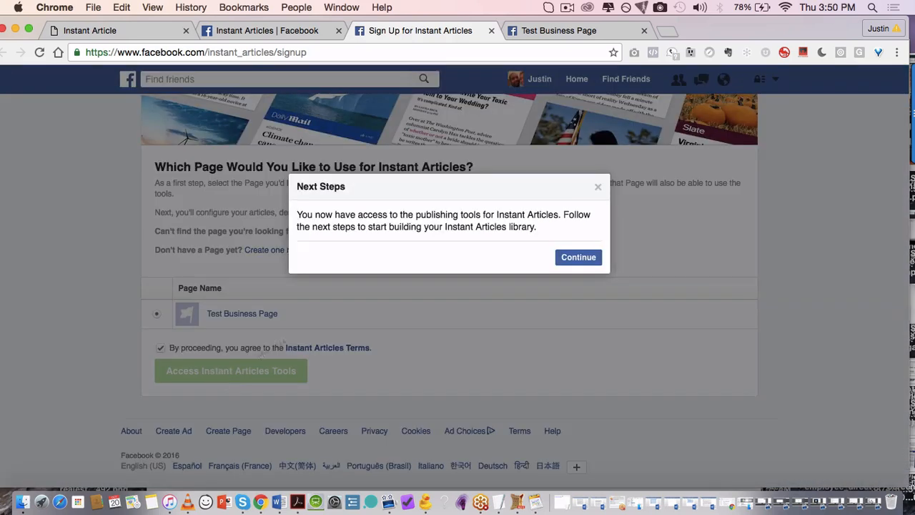
{"action": "left_click", "coordinate": [570, 260]}
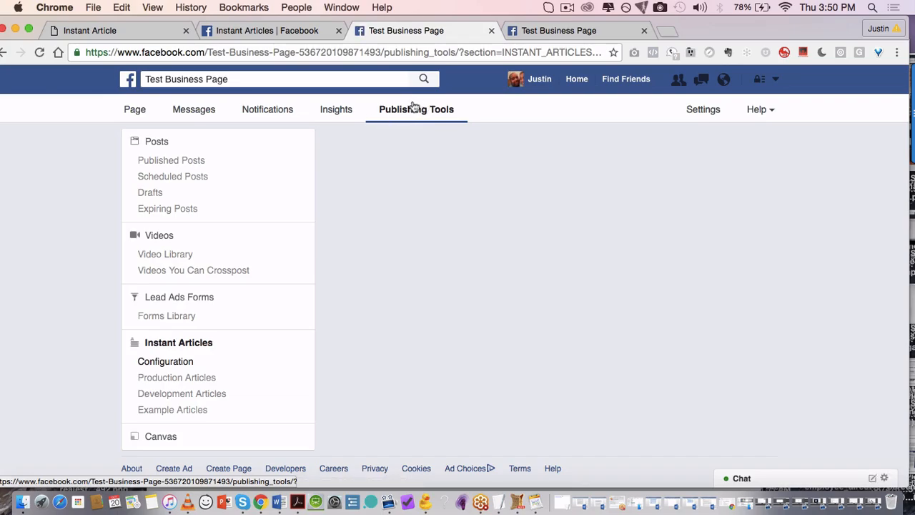
Step: Expand Connect Your Site under Tools to show the fb:pages meta tag and URL field
{"action": "scroll", "coordinate": [386, 224], "scroll_direction": "down", "scroll_amount": 2}
{"action": "scroll", "coordinate": [383, 224], "scroll_direction": "down", "scroll_amount": 10}
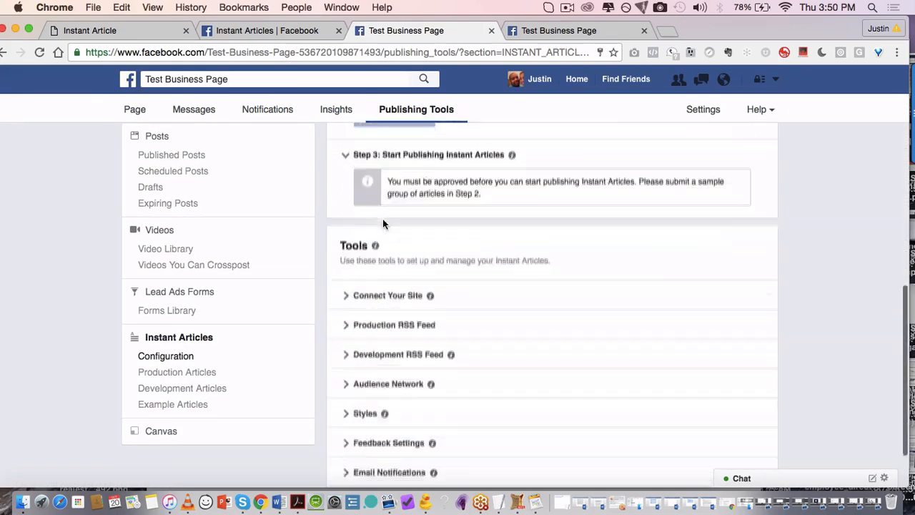
{"action": "scroll", "coordinate": [382, 224], "scroll_direction": "up", "scroll_amount": 12}
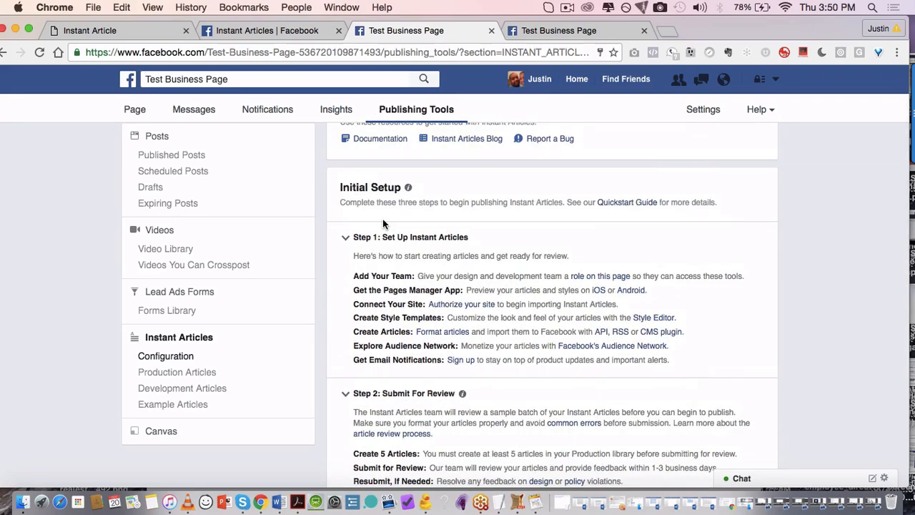
{"action": "scroll", "coordinate": [436, 240], "scroll_direction": "down", "scroll_amount": 2}
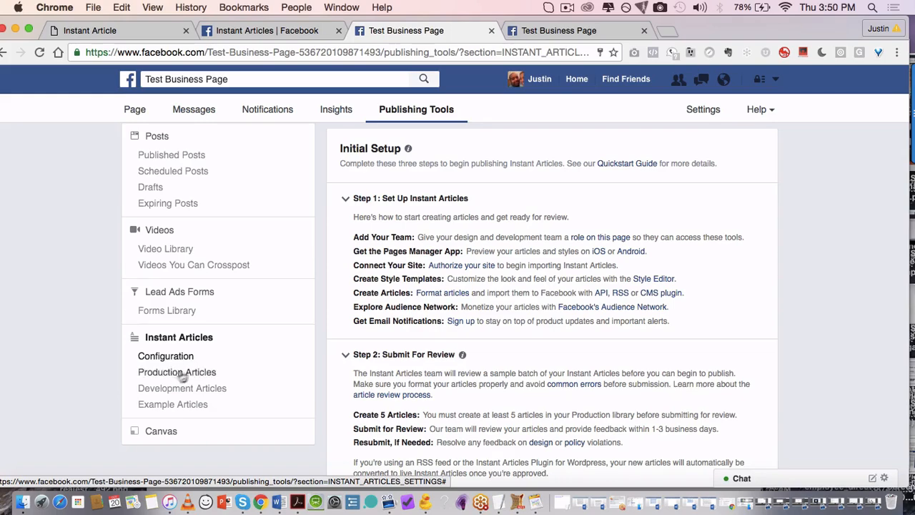
{"action": "scroll", "coordinate": [373, 319], "scroll_direction": "down", "scroll_amount": 5}
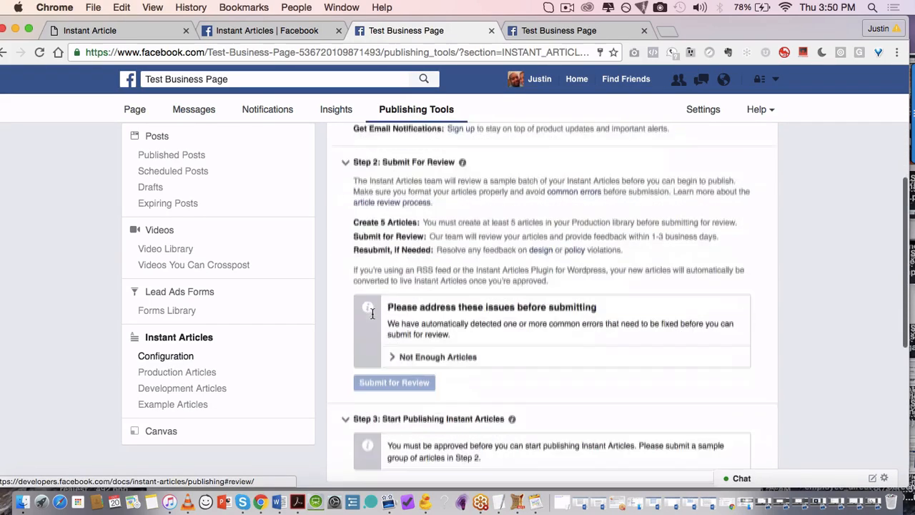
{"action": "scroll", "coordinate": [373, 319], "scroll_direction": "up", "scroll_amount": 3}
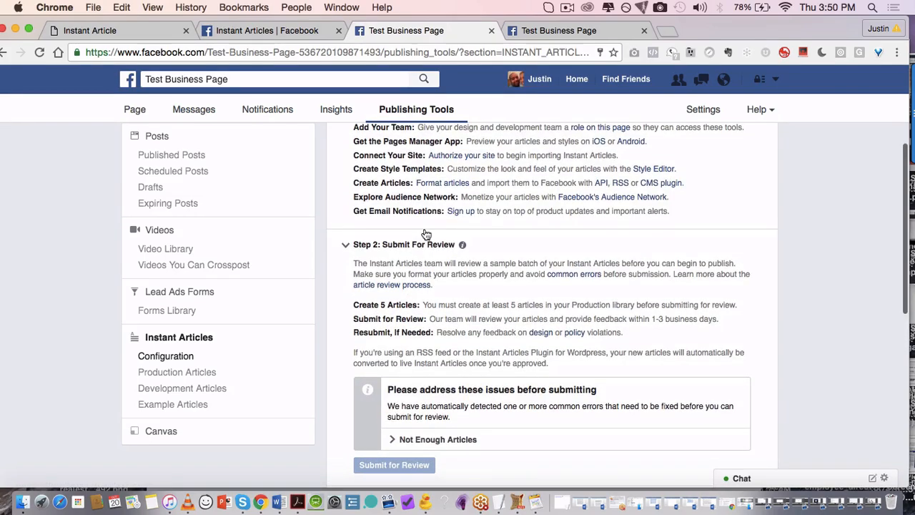
{"action": "scroll", "coordinate": [418, 316], "scroll_direction": "down", "scroll_amount": 1}
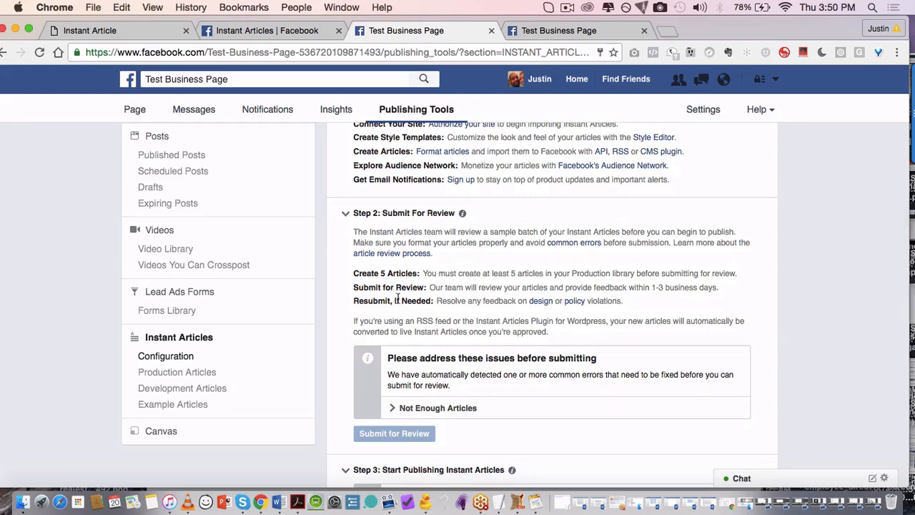
{"action": "scroll", "coordinate": [398, 298], "scroll_direction": "down", "scroll_amount": 7}
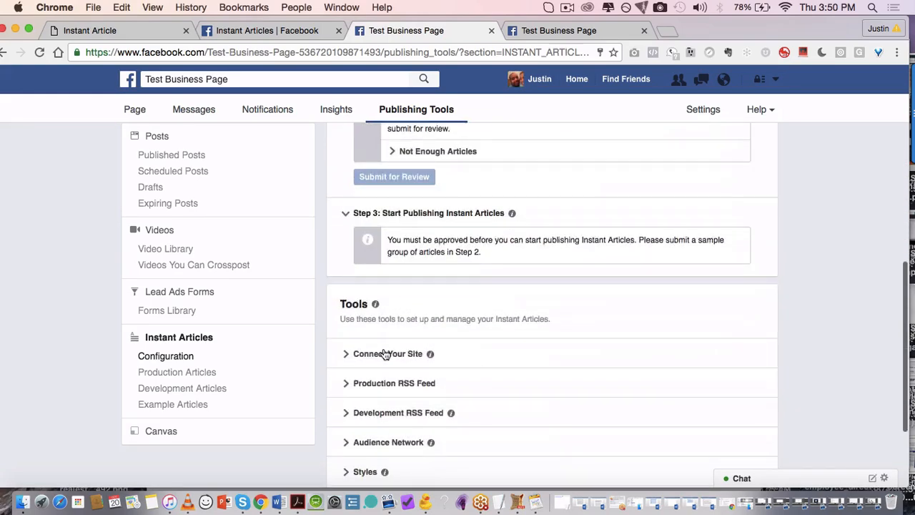
{"action": "scroll", "coordinate": [384, 356], "scroll_direction": "down", "scroll_amount": 2}
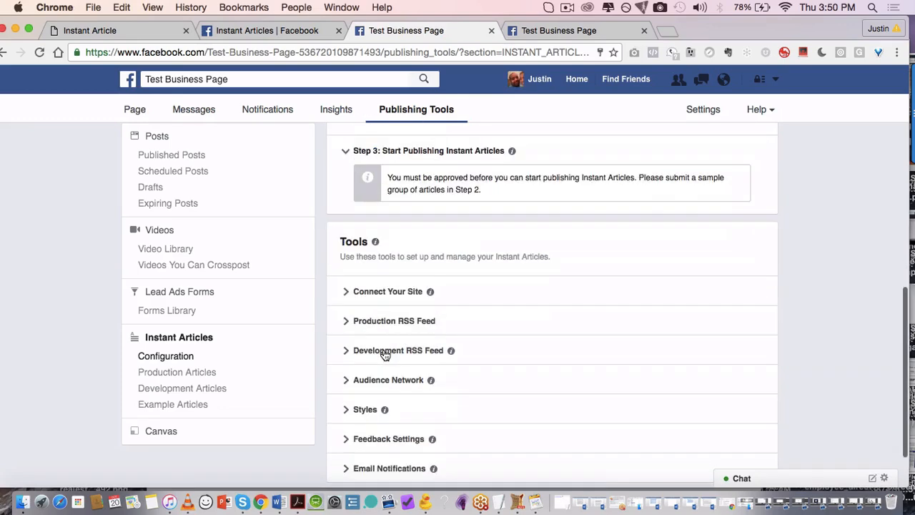
{"action": "scroll", "coordinate": [364, 288], "scroll_direction": "down", "scroll_amount": 2}
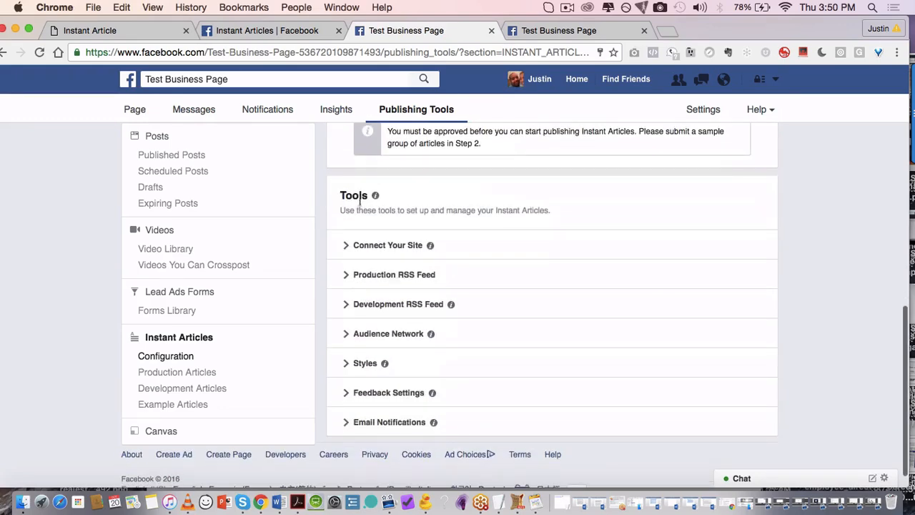
{"action": "left_click", "coordinate": [365, 247]}
{"action": "scroll", "coordinate": [437, 291], "scroll_direction": "down", "scroll_amount": 2}
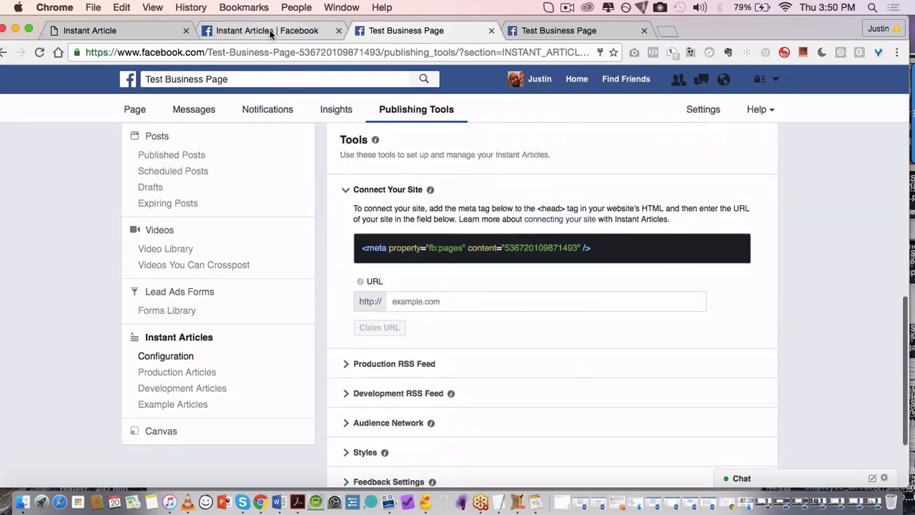
Step: Return to the BoltPublisher integrations page and select its base URL in the address bar
{"action": "left_click", "coordinate": [303, 33]}
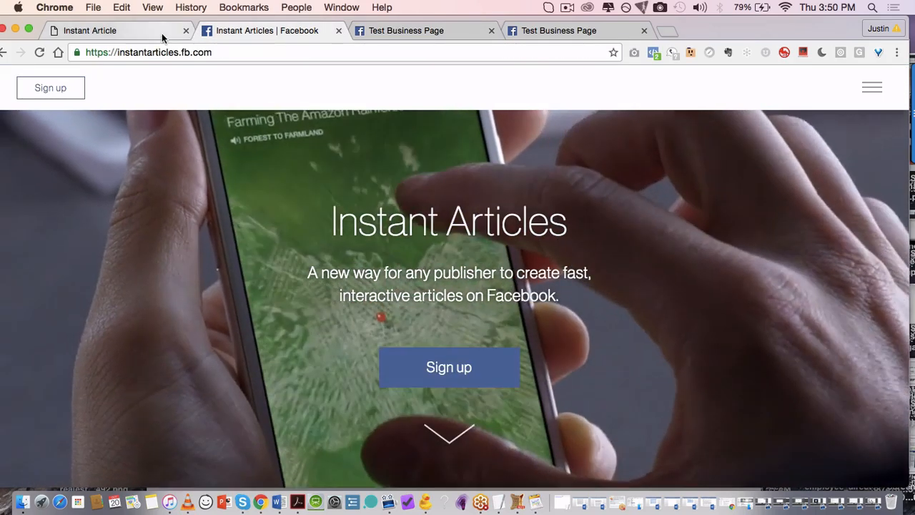
{"action": "left_click", "coordinate": [163, 34]}
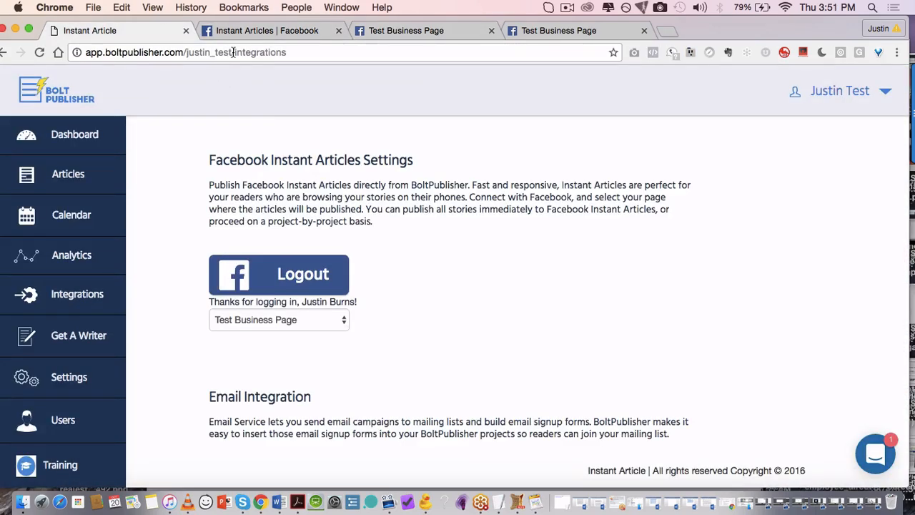
{"action": "left_click_drag", "start_coordinate": [235, 53], "coordinate": [112, 45]}
{"action": "key", "text": "super+c"}
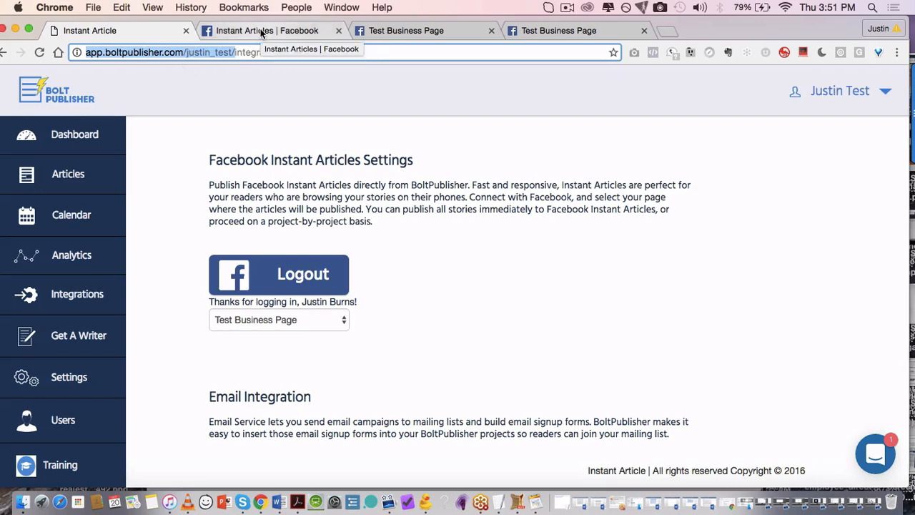
{"action": "left_click", "coordinate": [383, 31]}
{"action": "scroll", "coordinate": [443, 278], "scroll_direction": "down", "scroll_amount": 1}
{"action": "left_click", "coordinate": [430, 285]}
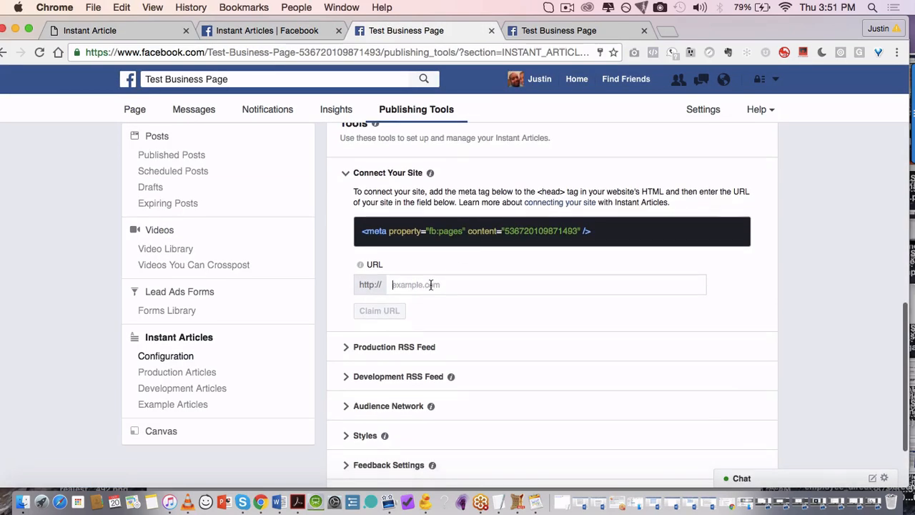
{"action": "key", "text": "super+v"}
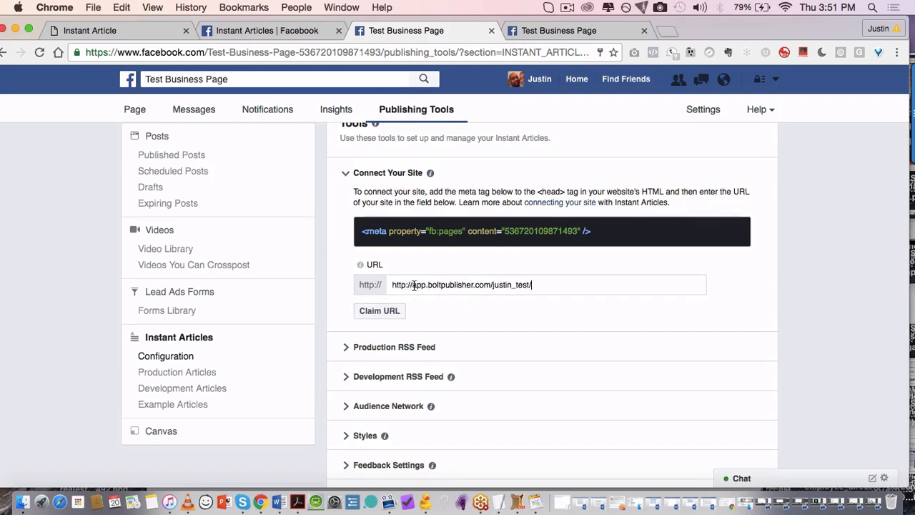
{"action": "left_click_drag", "start_coordinate": [413, 285], "coordinate": [357, 283]}
{"action": "key", "text": "BackSpace"}
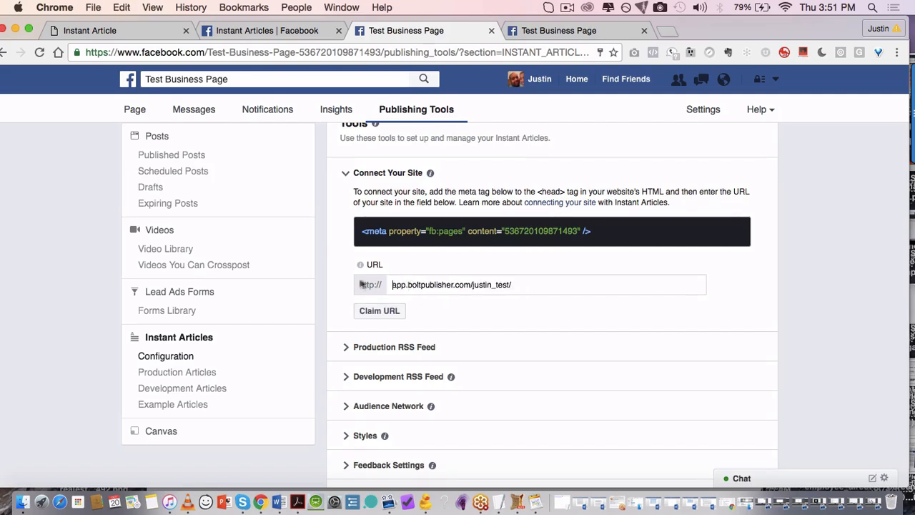
{"action": "scroll", "coordinate": [470, 317], "scroll_direction": "down", "scroll_amount": 1}
{"action": "left_click", "coordinate": [394, 299]}
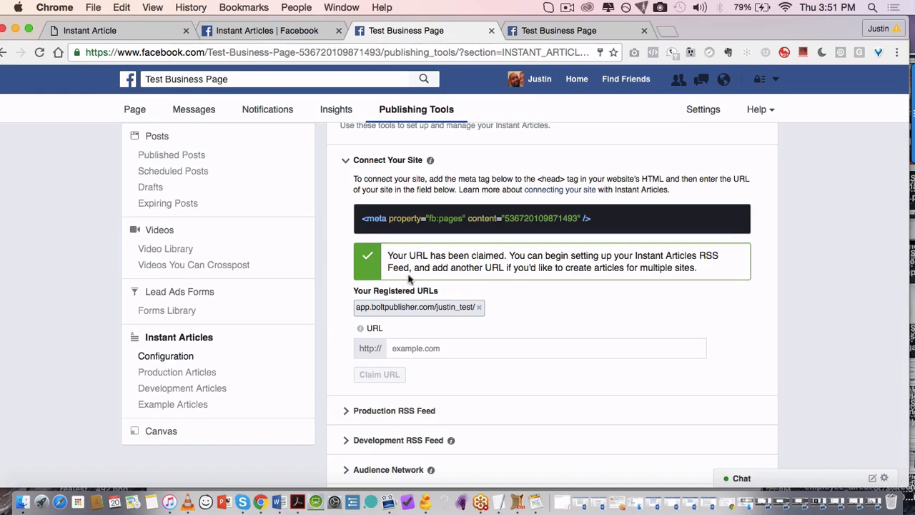
Step: Review the setup steps, then go back to the BoltPublisher integrations page
{"action": "scroll", "coordinate": [344, 232], "scroll_direction": "up", "scroll_amount": 5}
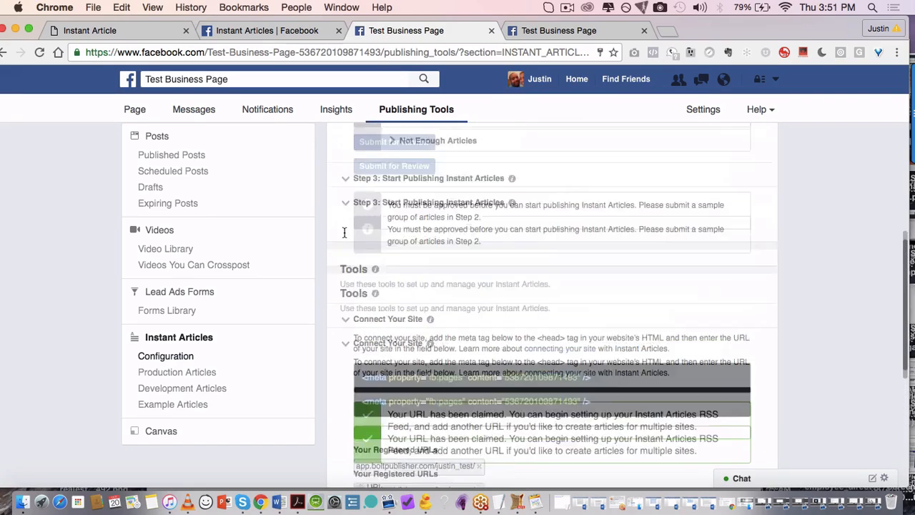
{"action": "scroll", "coordinate": [344, 232], "scroll_direction": "up", "scroll_amount": 8}
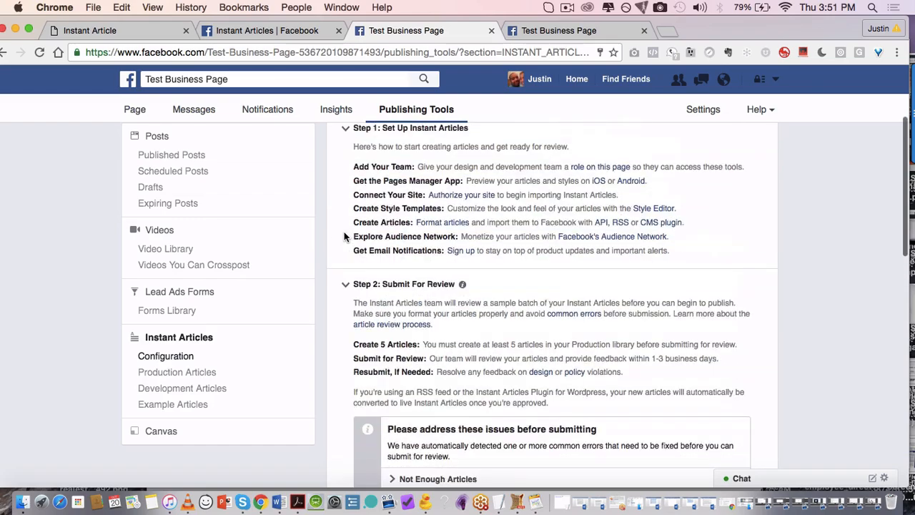
{"action": "scroll", "coordinate": [344, 236], "scroll_direction": "up", "scroll_amount": 2}
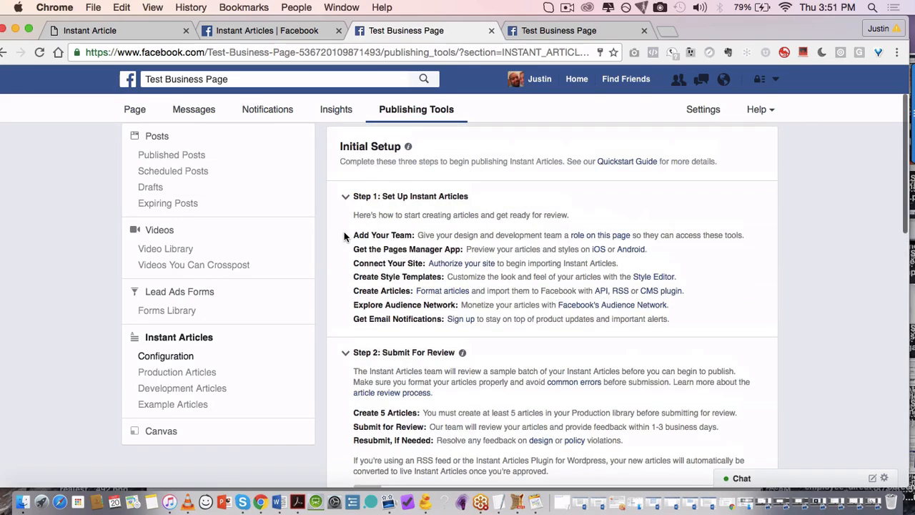
{"action": "scroll", "coordinate": [344, 236], "scroll_direction": "down", "scroll_amount": 5}
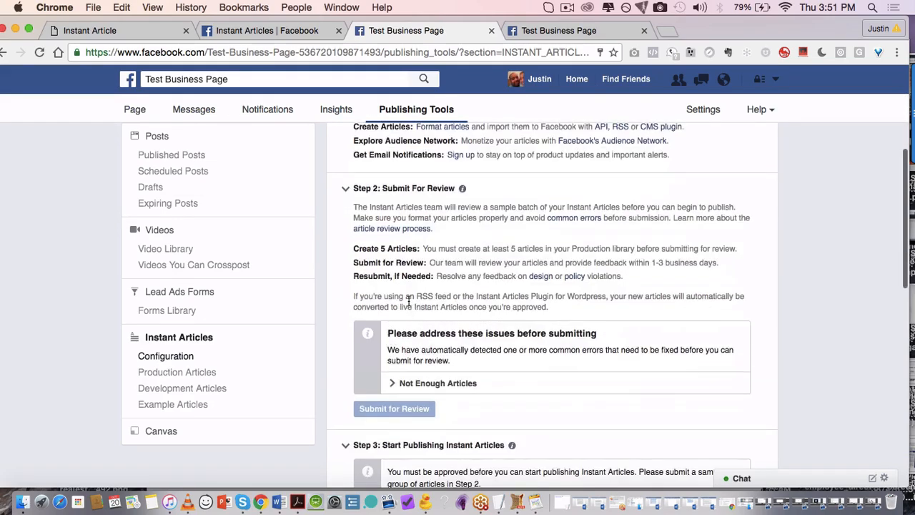
{"action": "scroll", "coordinate": [409, 302], "scroll_direction": "down", "scroll_amount": 1}
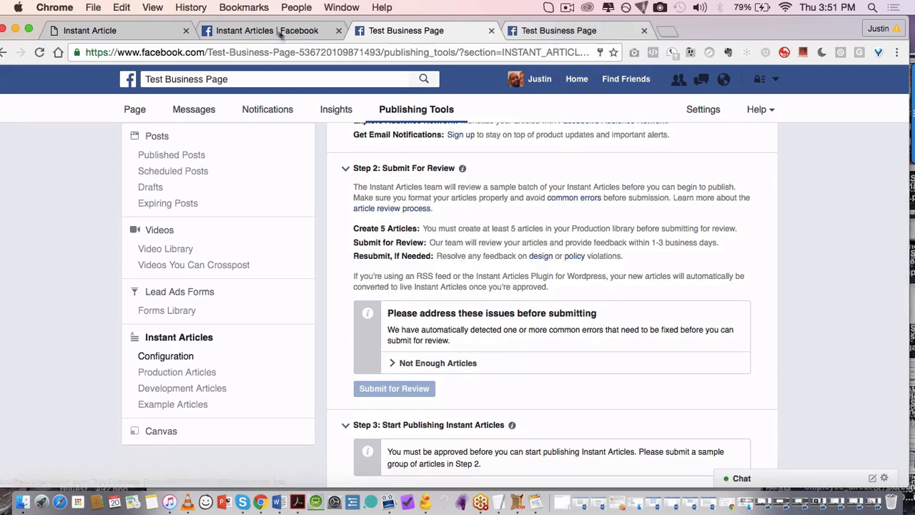
{"action": "left_click", "coordinate": [242, 31]}
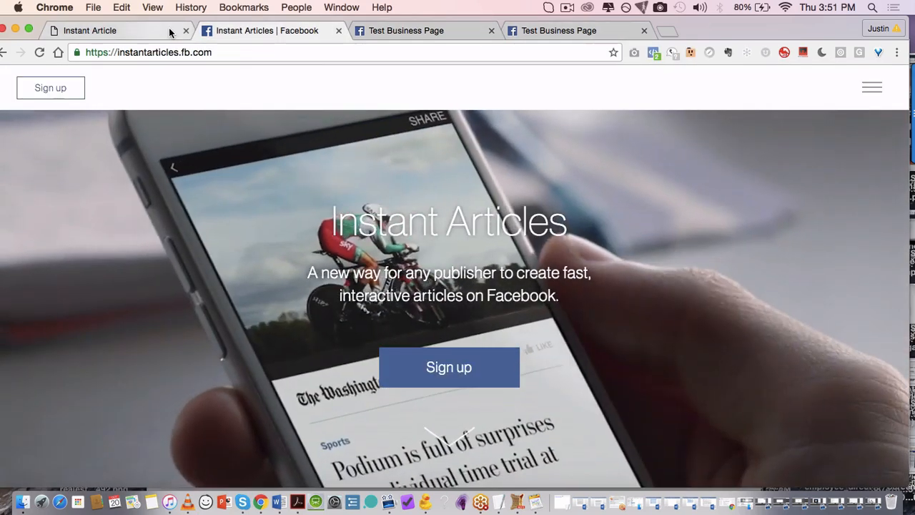
{"action": "left_click", "coordinate": [170, 30]}
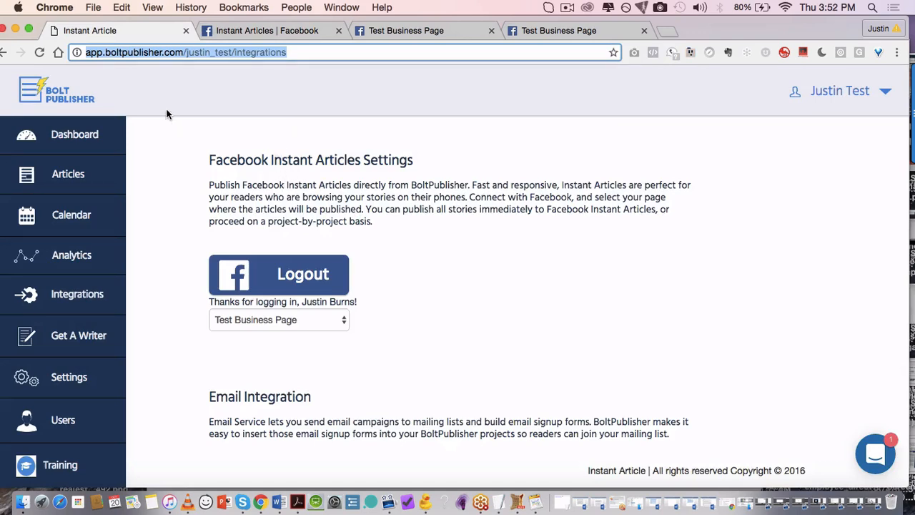
Step: Go to the BoltPublisher Dashboard from the sidebar
{"action": "left_click", "coordinate": [91, 142]}
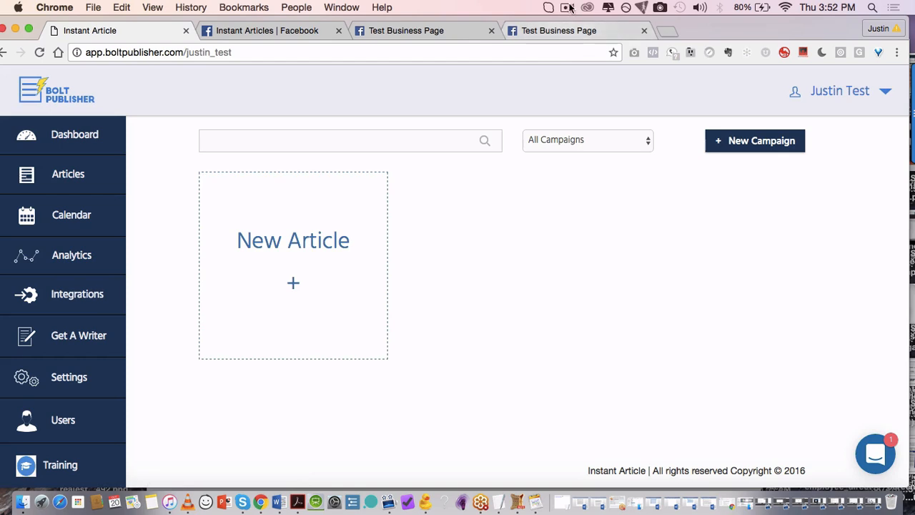
Step: Start a new article from the New Article card
{"action": "left_click", "coordinate": [294, 298]}
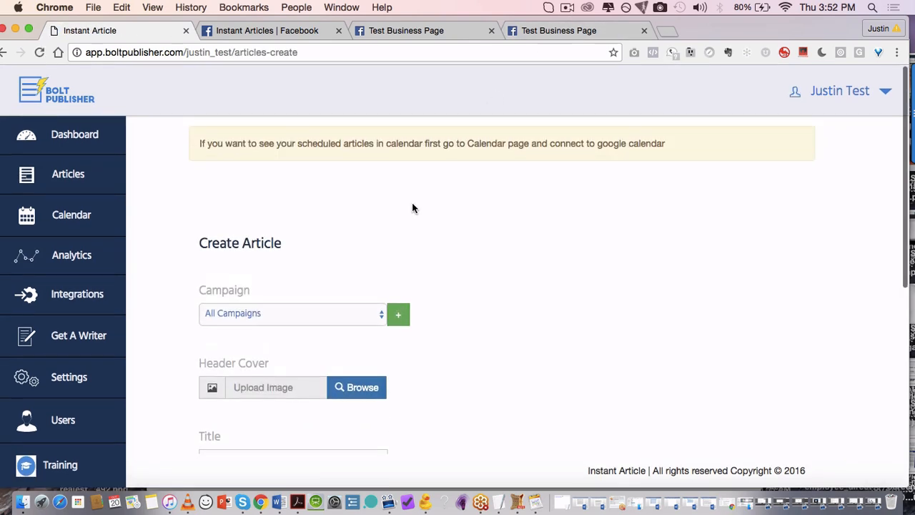
{"action": "scroll", "coordinate": [412, 208], "scroll_direction": "down", "scroll_amount": 4}
{"action": "left_click", "coordinate": [351, 167]}
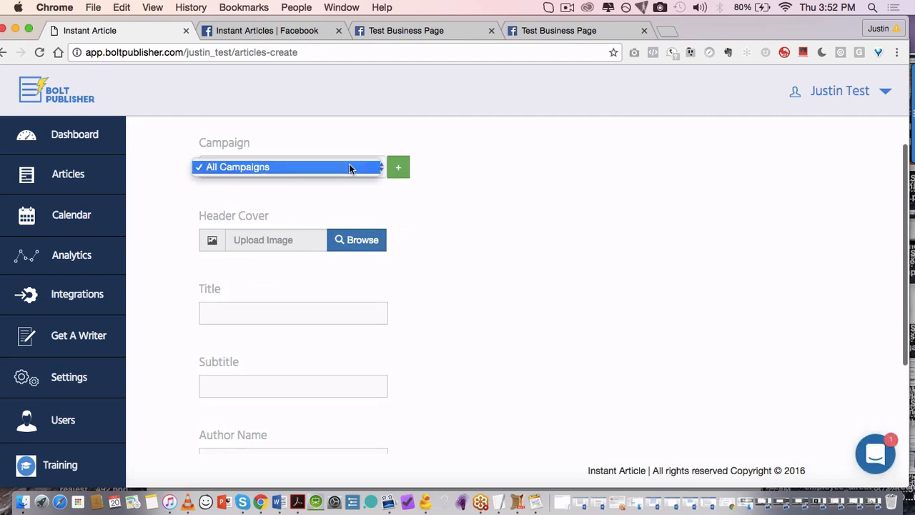
{"action": "left_click", "coordinate": [350, 167]}
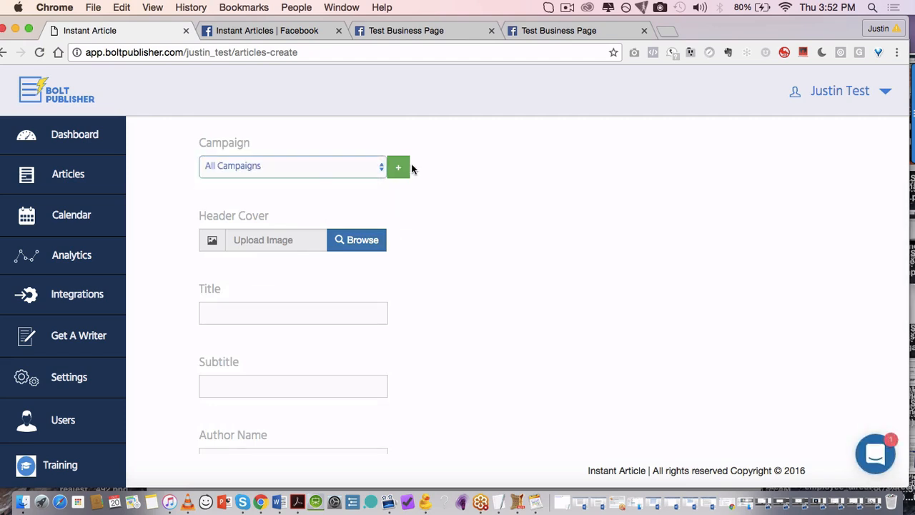
{"action": "left_click", "coordinate": [568, 8]}
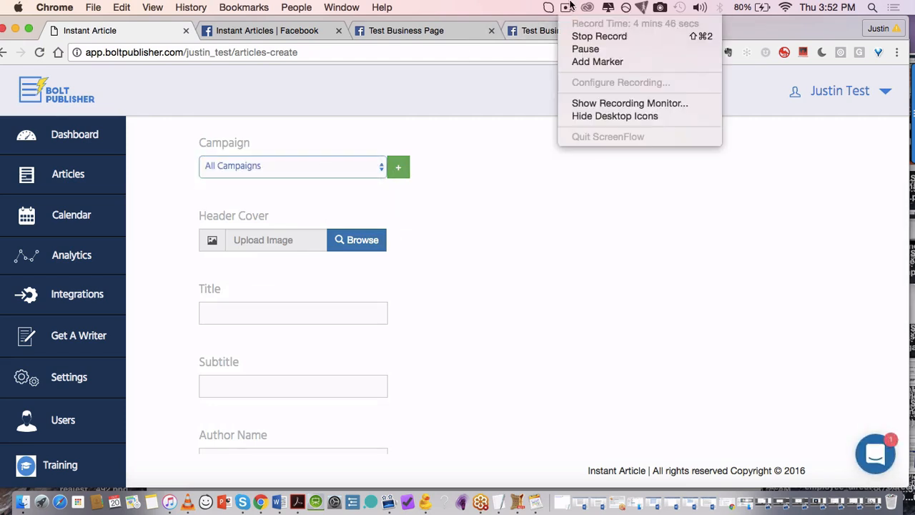
{"action": "left_click", "coordinate": [592, 50]}
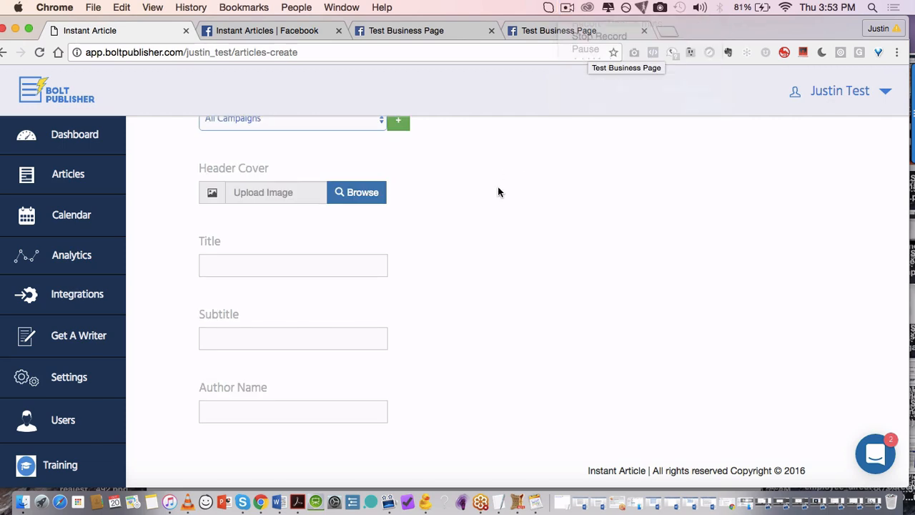
{"action": "scroll", "coordinate": [498, 185], "scroll_direction": "up", "scroll_amount": 3}
Step: Assign the article to the Money Money Online campaign
{"action": "left_click", "coordinate": [325, 206]}
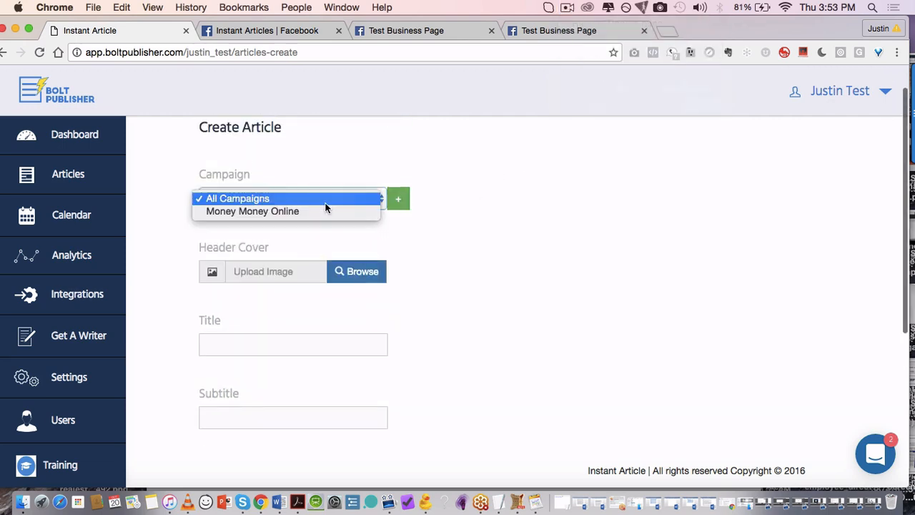
{"action": "left_click", "coordinate": [304, 212]}
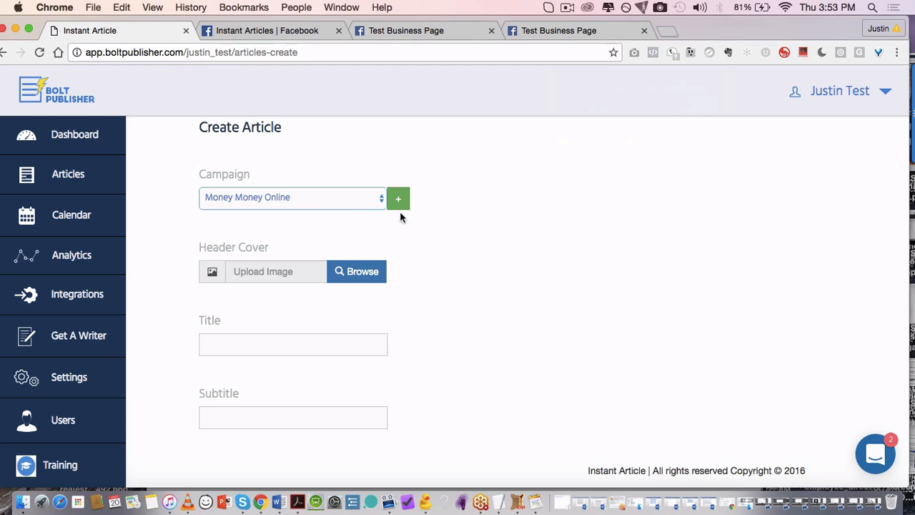
{"action": "scroll", "coordinate": [431, 239], "scroll_direction": "down", "scroll_amount": 2}
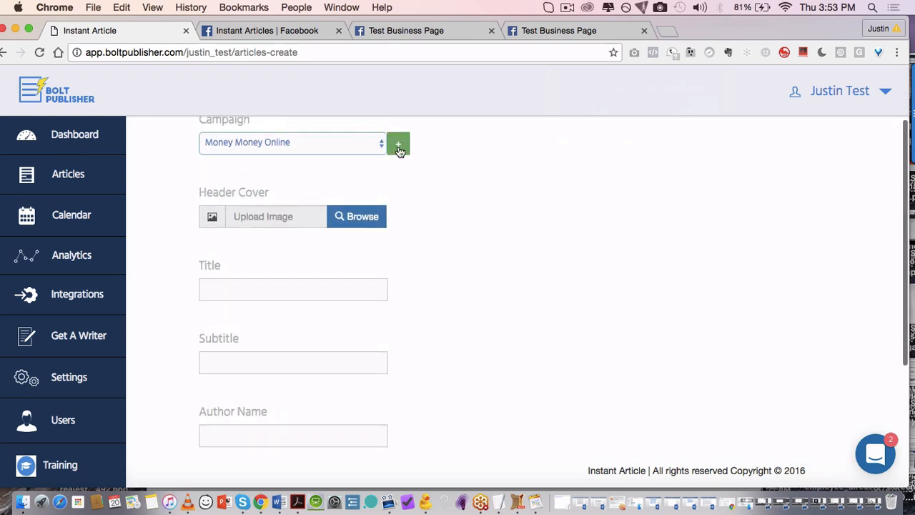
{"action": "scroll", "coordinate": [401, 198], "scroll_direction": "down", "scroll_amount": 2}
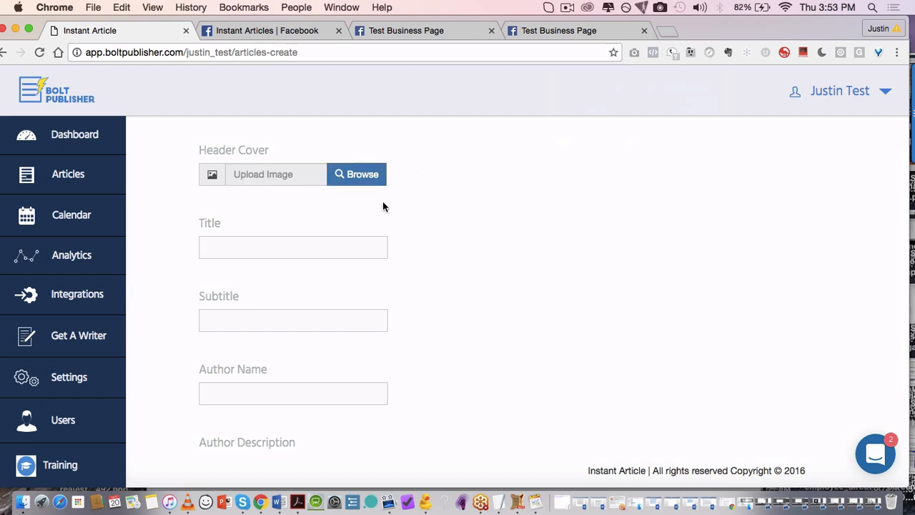
{"action": "scroll", "coordinate": [364, 234], "scroll_direction": "up", "scroll_amount": 2}
{"action": "scroll", "coordinate": [362, 232], "scroll_direction": "down", "scroll_amount": 2}
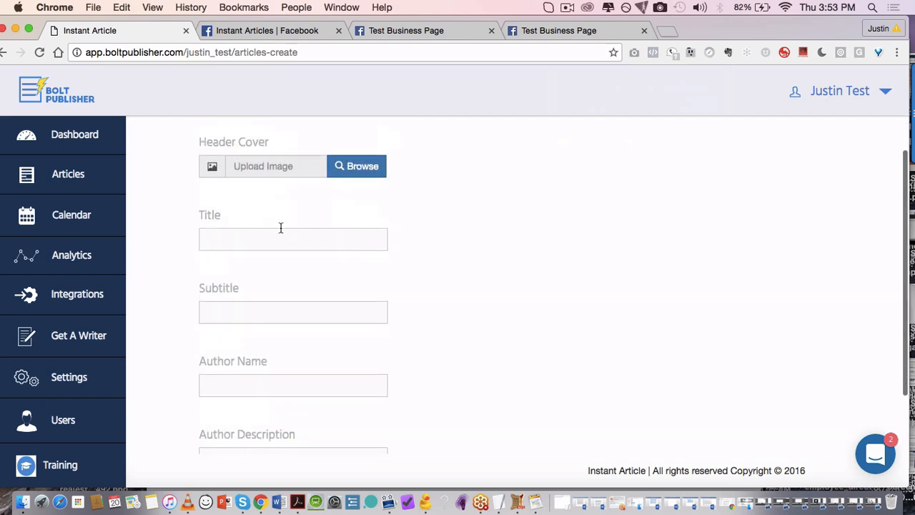
Step: Enter the title 'Money Online' and a subtitle beginning 'Learn How To Generate'
{"action": "left_click", "coordinate": [280, 227]}
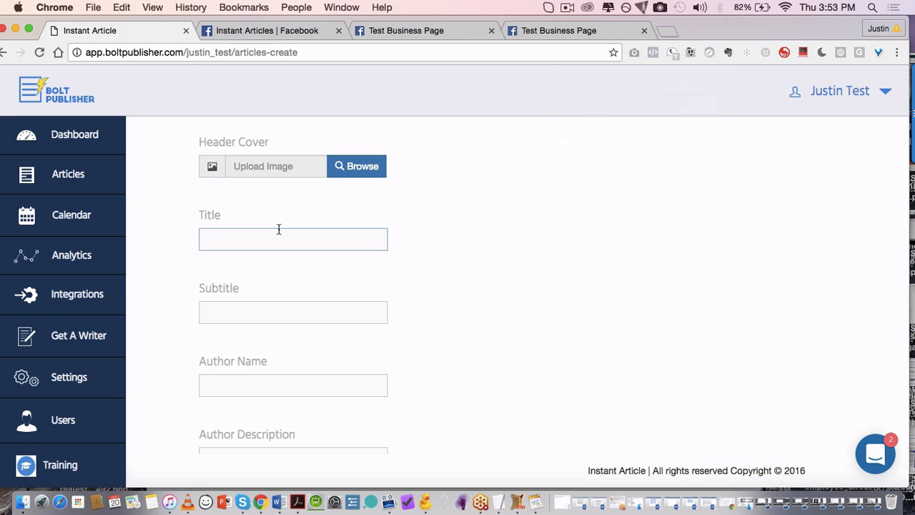
{"action": "type", "text": "Money Online"}
{"action": "left_click", "coordinate": [261, 306]}
{"action": "scroll", "coordinate": [243, 310], "scroll_direction": "down", "scroll_amount": 3}
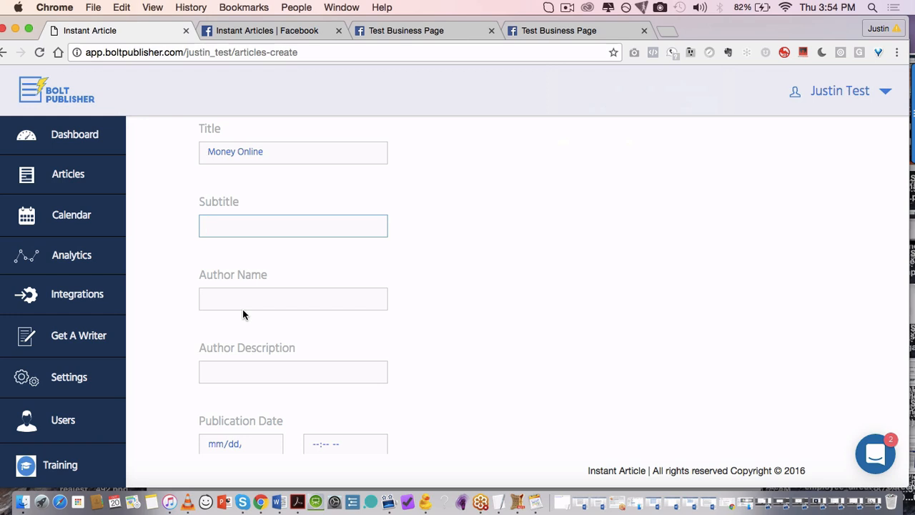
{"action": "type", "text": "Learn How To Generate "}
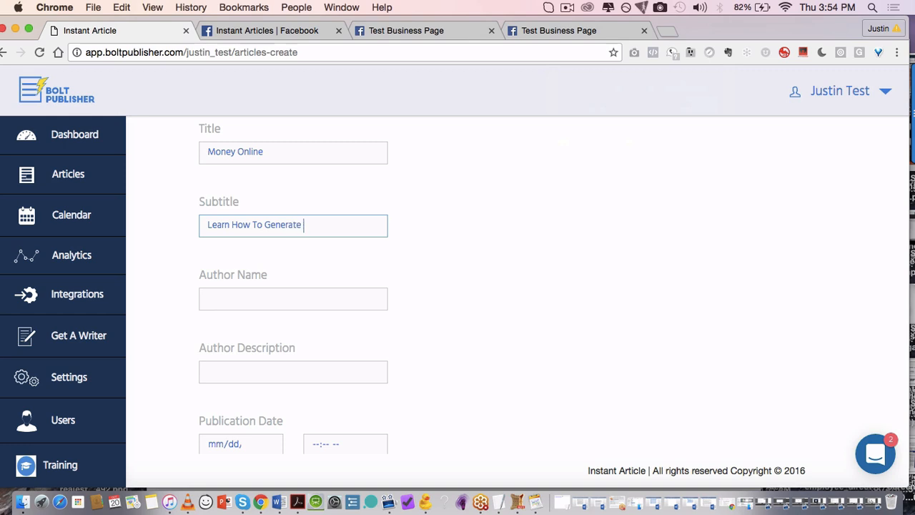
{"action": "type", "text": "INcom"}
{"action": "key", "text": "BackSpace"}
{"action": "key", "text": "BackSpace"}
{"action": "key", "text": "BackSpace"}
Step: Fill in the author's name and set the author description to Internet Marketer
{"action": "key", "text": "Tab"}
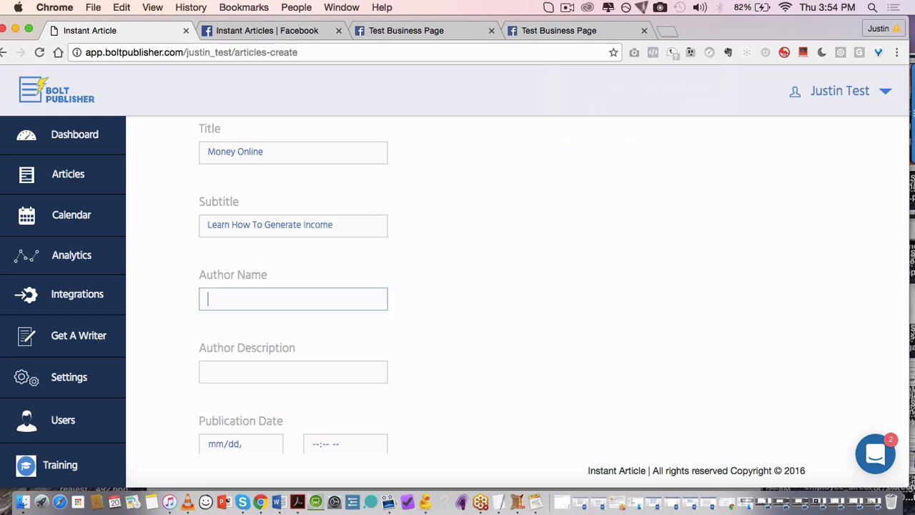
{"action": "type", "text": "Justin Burns"}
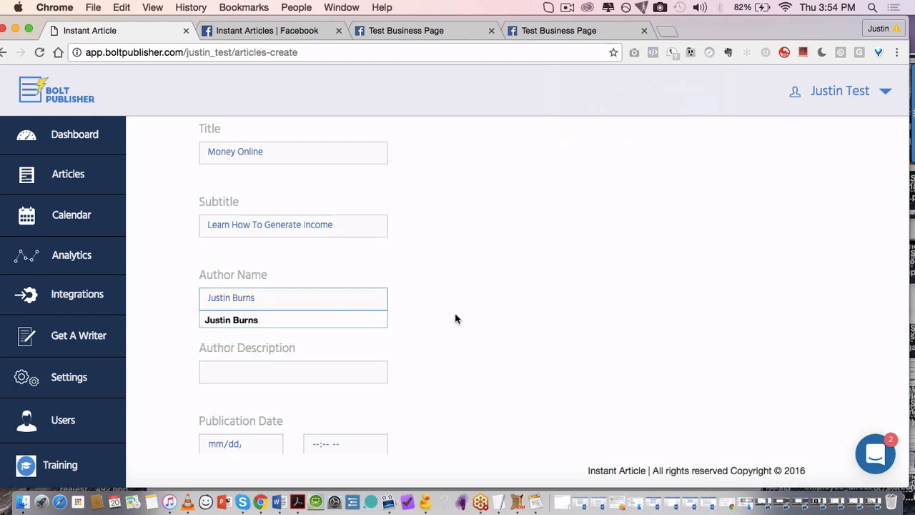
{"action": "scroll", "coordinate": [455, 313], "scroll_direction": "down", "scroll_amount": 2}
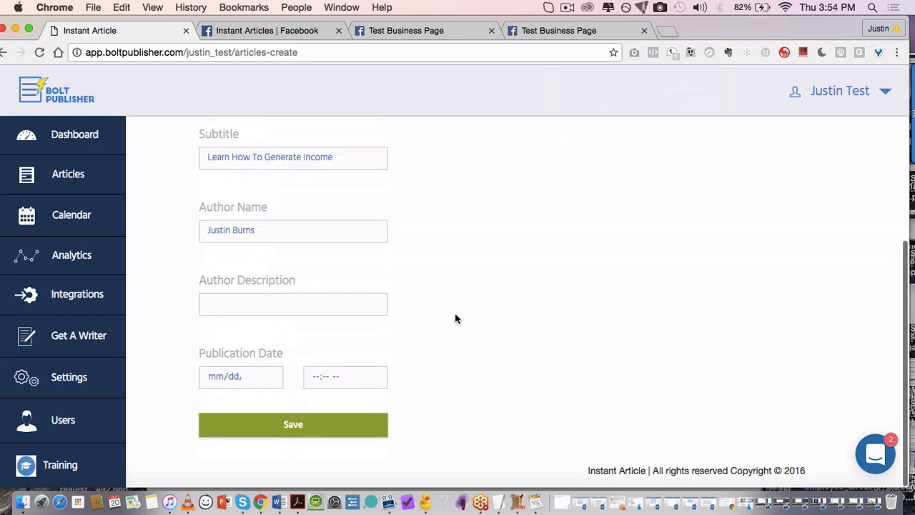
{"action": "left_click", "coordinate": [293, 313]}
{"action": "type", "text": "Internet"}
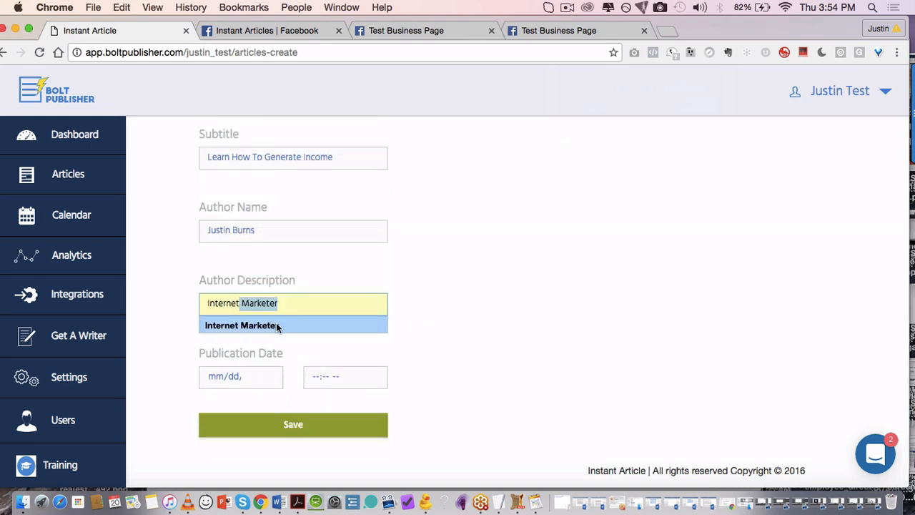
{"action": "left_click", "coordinate": [278, 325]}
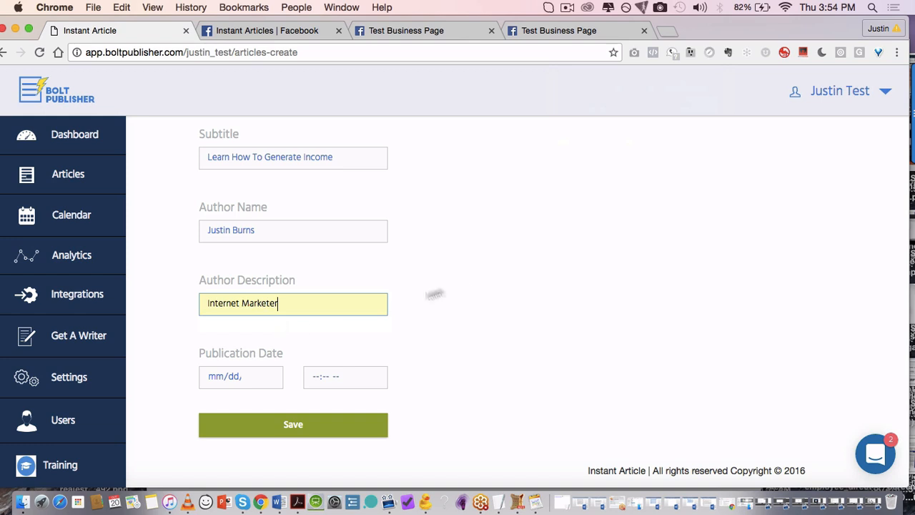
Step: Set the publication date to October 20, 2016 at 3:54 PM
{"action": "left_click", "coordinate": [268, 379]}
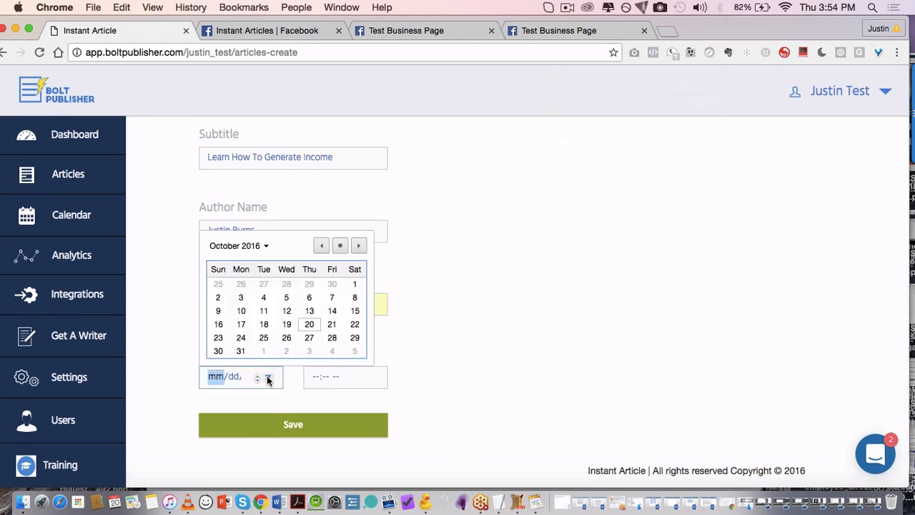
{"action": "left_click", "coordinate": [309, 326]}
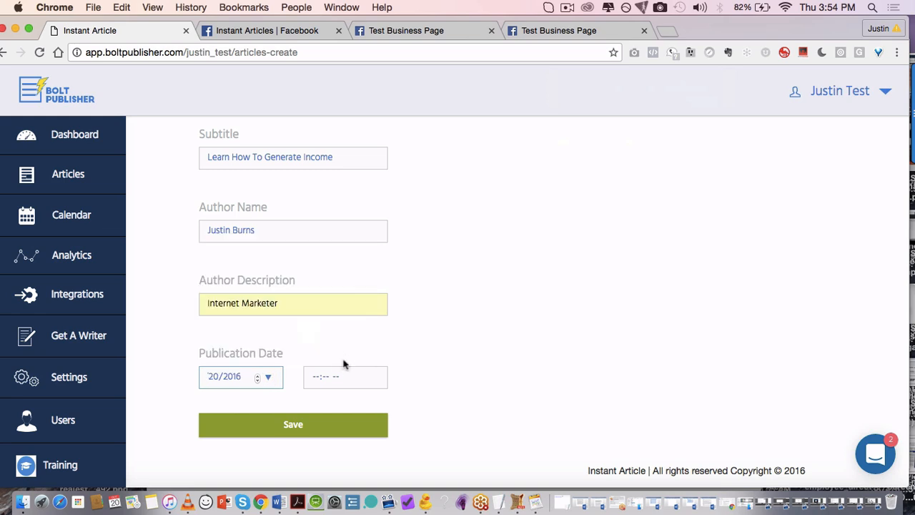
{"action": "left_click", "coordinate": [316, 378]}
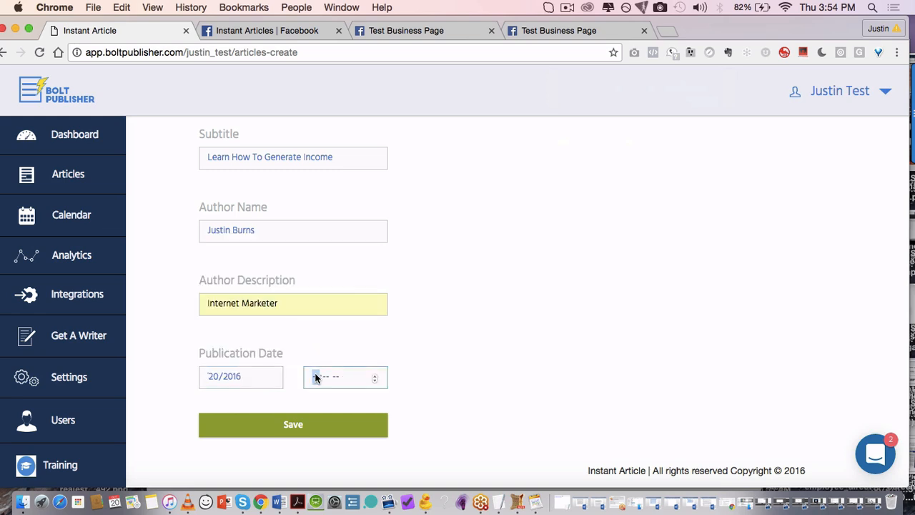
{"action": "type", "text": "3:-- --"}
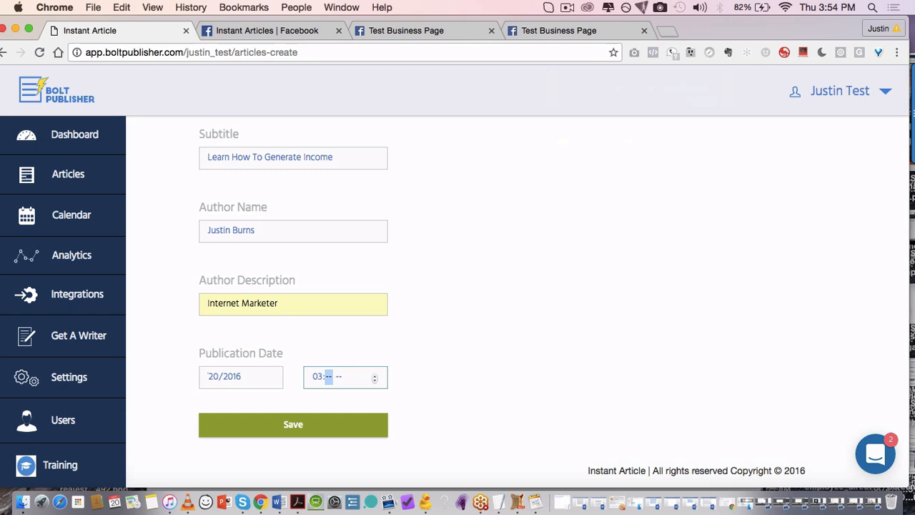
{"action": "type", "text": "54p"}
{"action": "left_click", "coordinate": [398, 347]}
Step: Save the article, browse and close the content block panel, then bring Word forward
{"action": "left_click", "coordinate": [312, 434]}
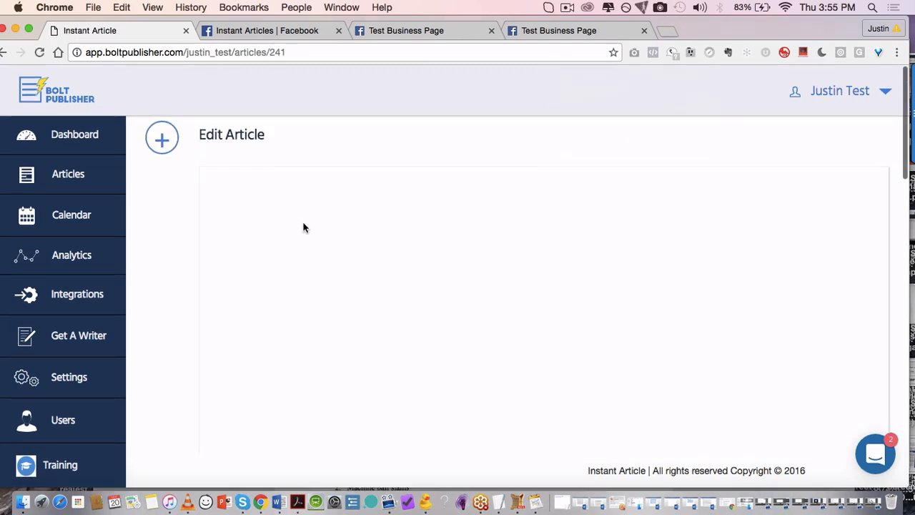
{"action": "left_click", "coordinate": [162, 138]}
{"action": "scroll", "coordinate": [109, 182], "scroll_direction": "down", "scroll_amount": 5}
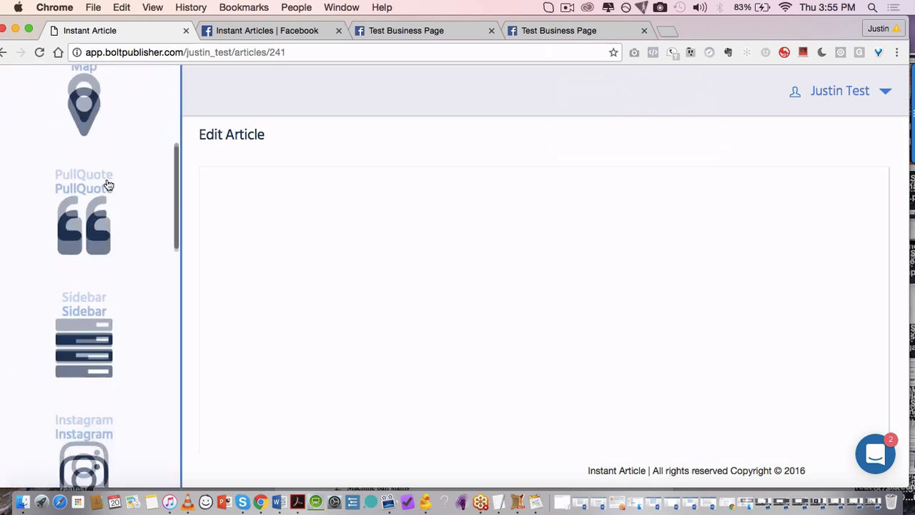
{"action": "scroll", "coordinate": [107, 184], "scroll_direction": "up", "scroll_amount": 6}
{"action": "scroll", "coordinate": [112, 224], "scroll_direction": "down", "scroll_amount": 5}
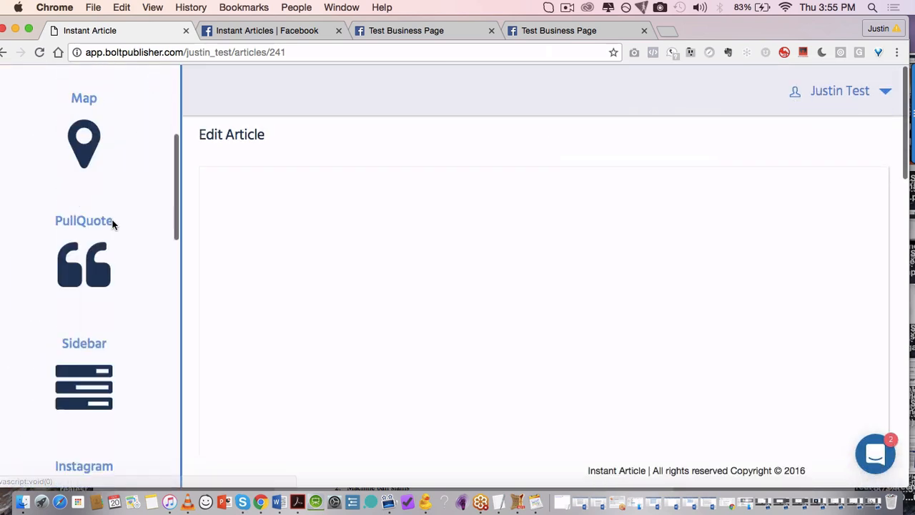
{"action": "scroll", "coordinate": [112, 225], "scroll_direction": "up", "scroll_amount": 2}
{"action": "scroll", "coordinate": [112, 225], "scroll_direction": "up", "scroll_amount": 3}
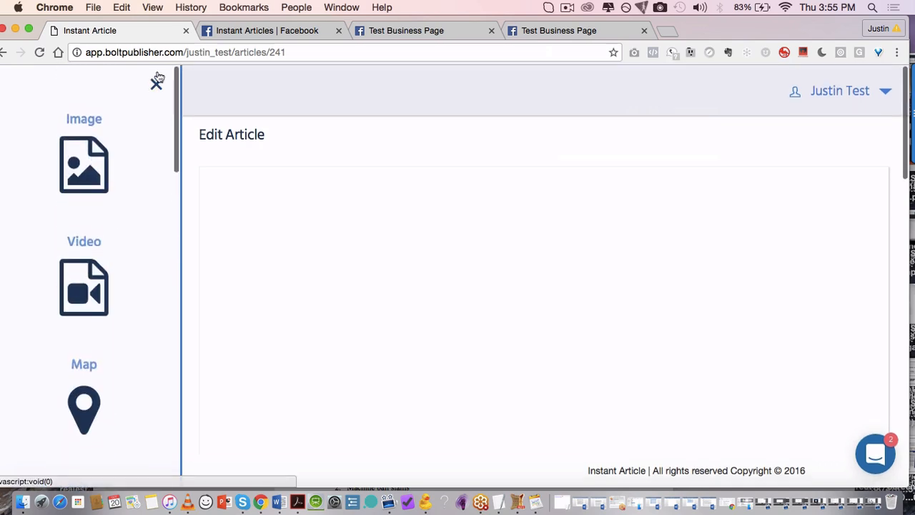
{"action": "left_click", "coordinate": [157, 81]}
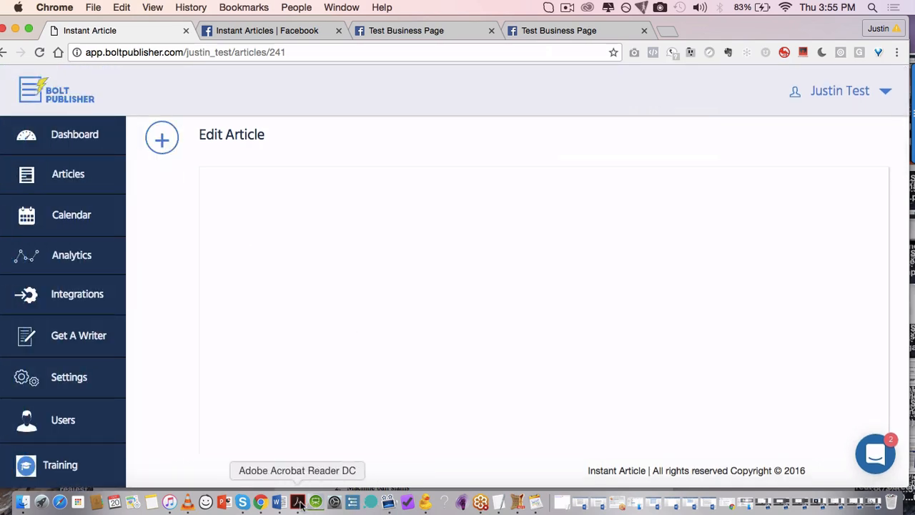
{"action": "left_click", "coordinate": [277, 502]}
Step: Copy the Word text from 'To get in the right shape' to the end, then click into the article body
{"action": "key", "text": "super+a"}
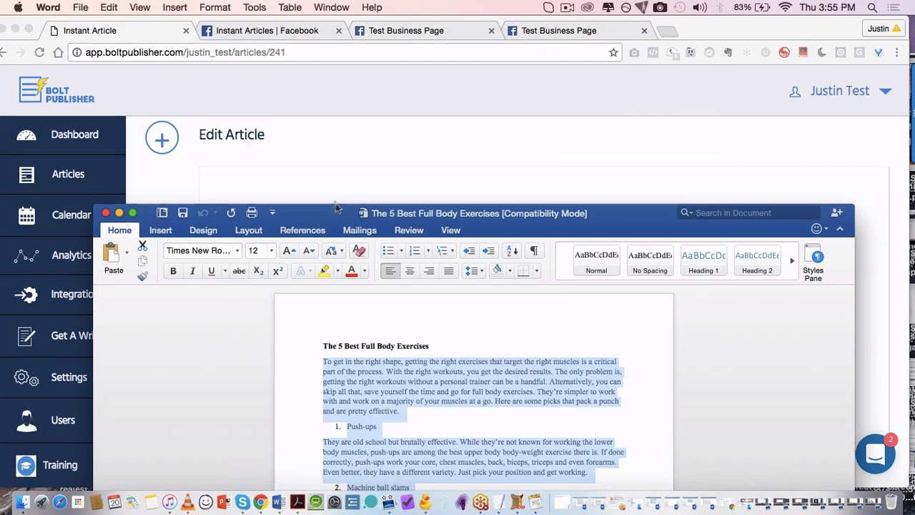
{"action": "left_click_drag", "start_coordinate": [336, 212], "coordinate": [326, 28]}
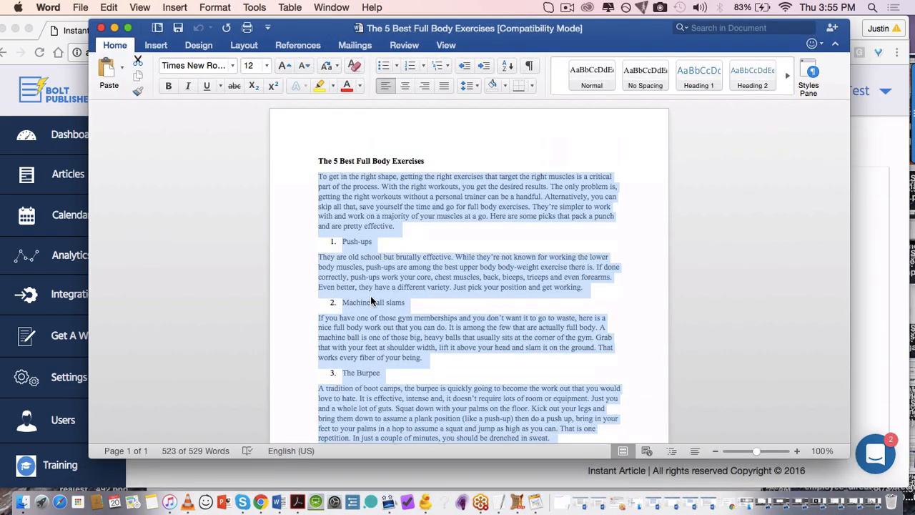
{"action": "left_click", "coordinate": [414, 317]}
{"action": "scroll", "coordinate": [414, 317], "scroll_direction": "down", "scroll_amount": 2}
{"action": "scroll", "coordinate": [371, 250], "scroll_direction": "up", "scroll_amount": 2}
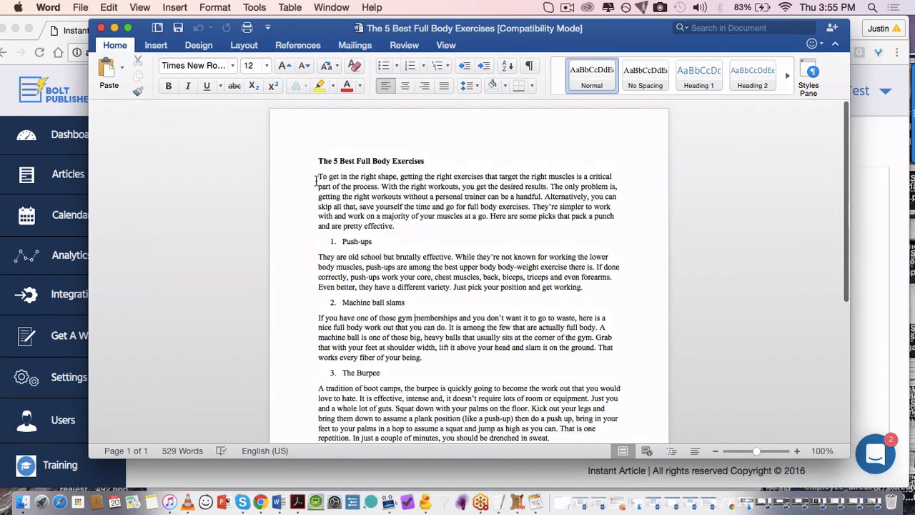
{"action": "left_click_drag", "start_coordinate": [316, 178], "coordinate": [533, 379]}
{"action": "key", "text": "super+c"}
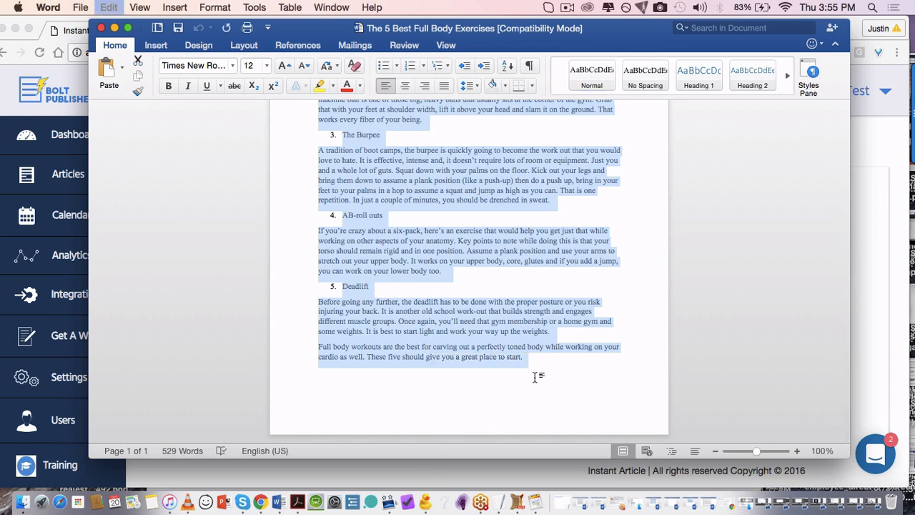
{"action": "left_click", "coordinate": [874, 228]}
{"action": "left_click", "coordinate": [451, 260]}
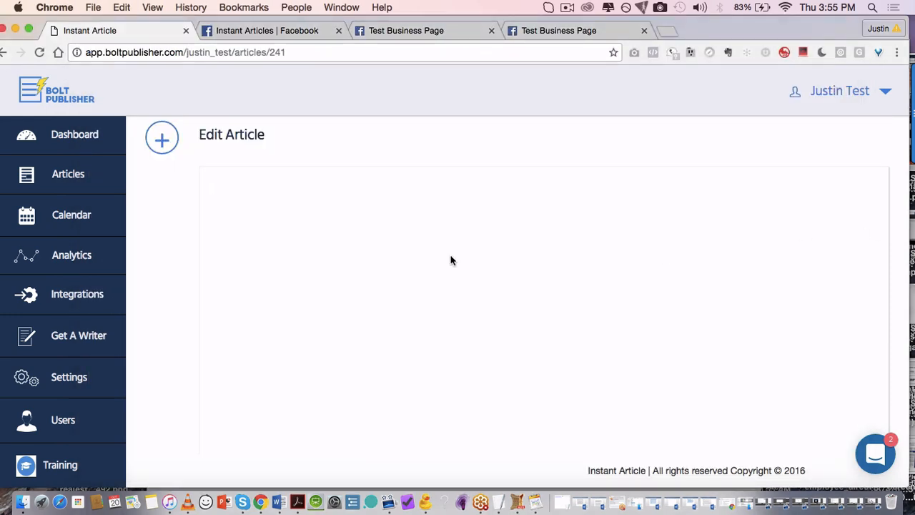
Step: Paste the copied Word exercises text into the empty article body and look it over
{"action": "key", "text": "super+v"}
{"action": "scroll", "coordinate": [380, 224], "scroll_direction": "up", "scroll_amount": 10}
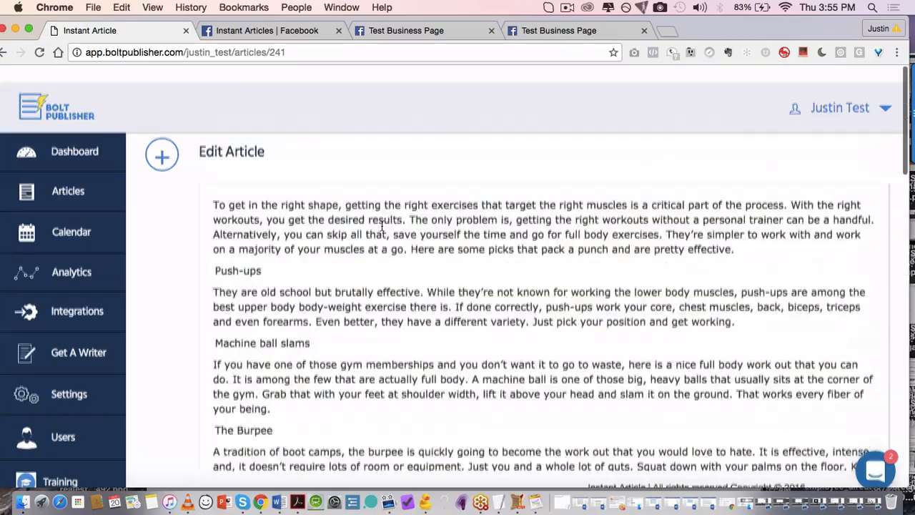
{"action": "scroll", "coordinate": [382, 226], "scroll_direction": "down", "scroll_amount": 1}
{"action": "scroll", "coordinate": [245, 204], "scroll_direction": "down", "scroll_amount": 5}
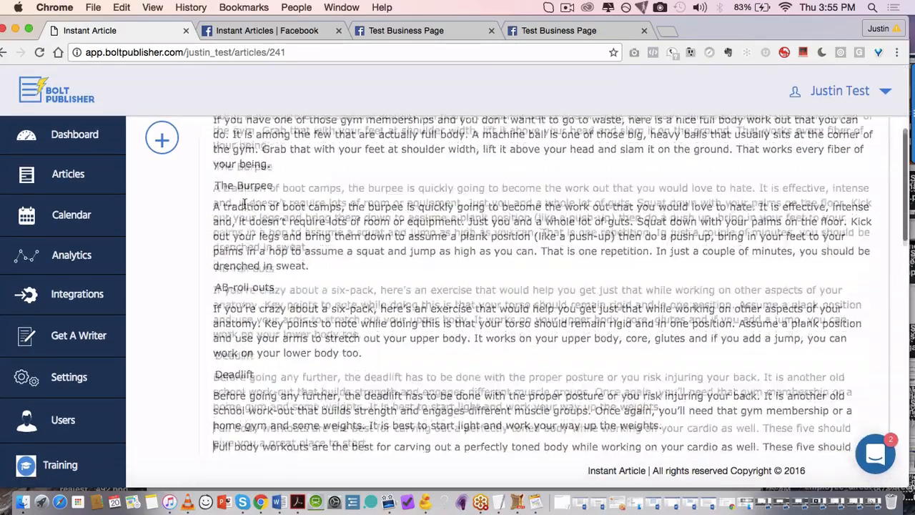
{"action": "scroll", "coordinate": [244, 204], "scroll_direction": "up", "scroll_amount": 6}
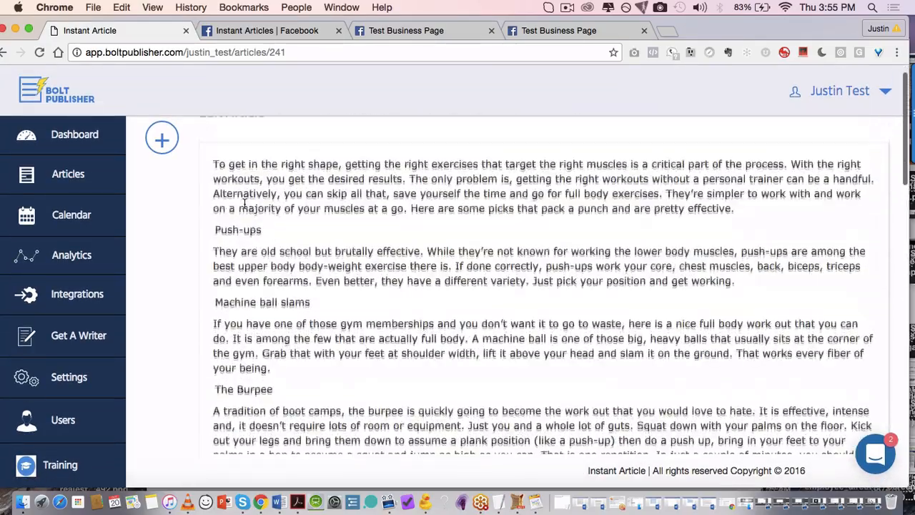
{"action": "scroll", "coordinate": [245, 204], "scroll_direction": "down", "scroll_amount": 10}
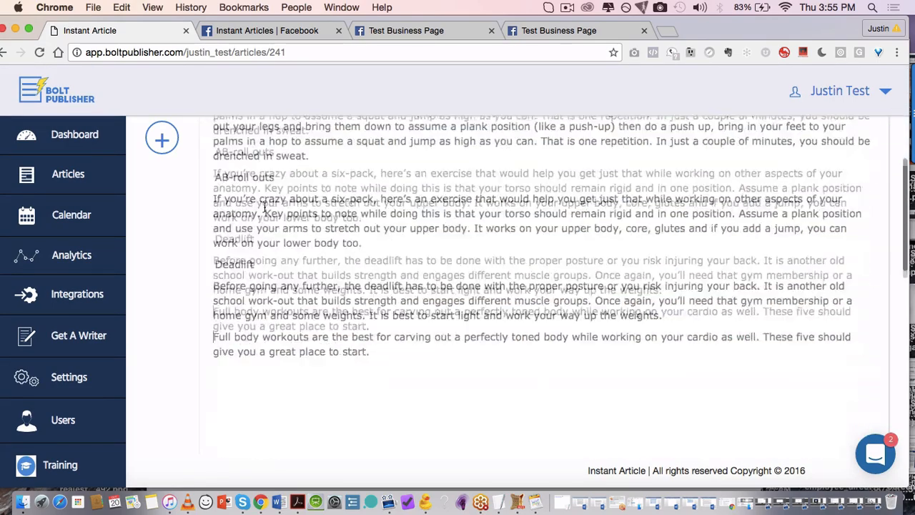
{"action": "scroll", "coordinate": [264, 206], "scroll_direction": "down", "scroll_amount": 10}
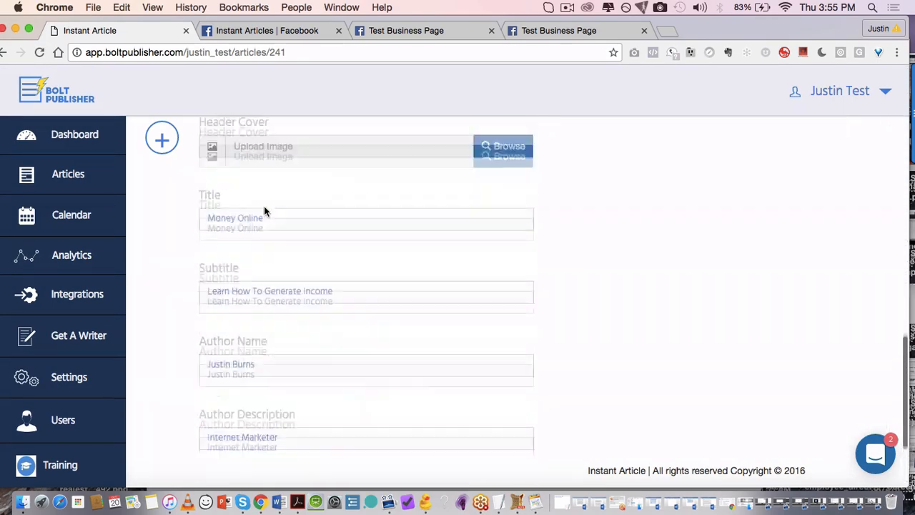
{"action": "scroll", "coordinate": [264, 206], "scroll_direction": "up", "scroll_amount": 10}
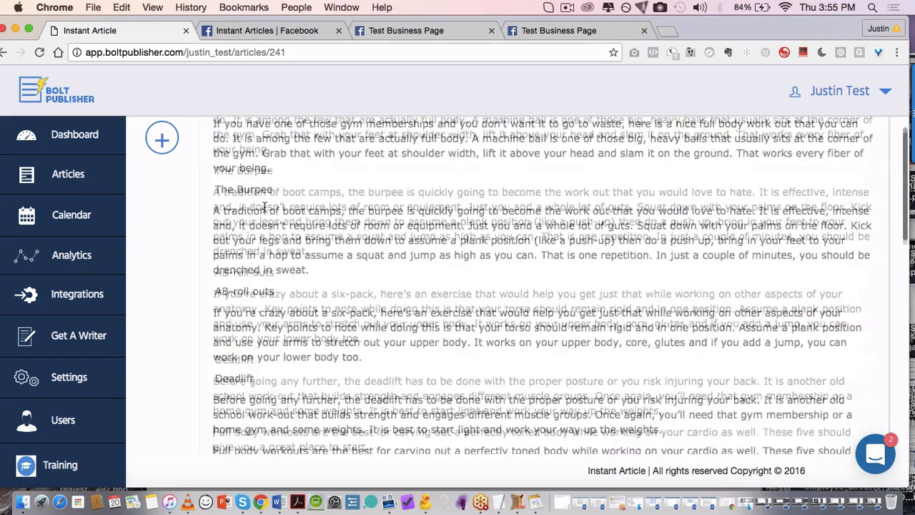
{"action": "scroll", "coordinate": [264, 205], "scroll_direction": "down", "scroll_amount": 10}
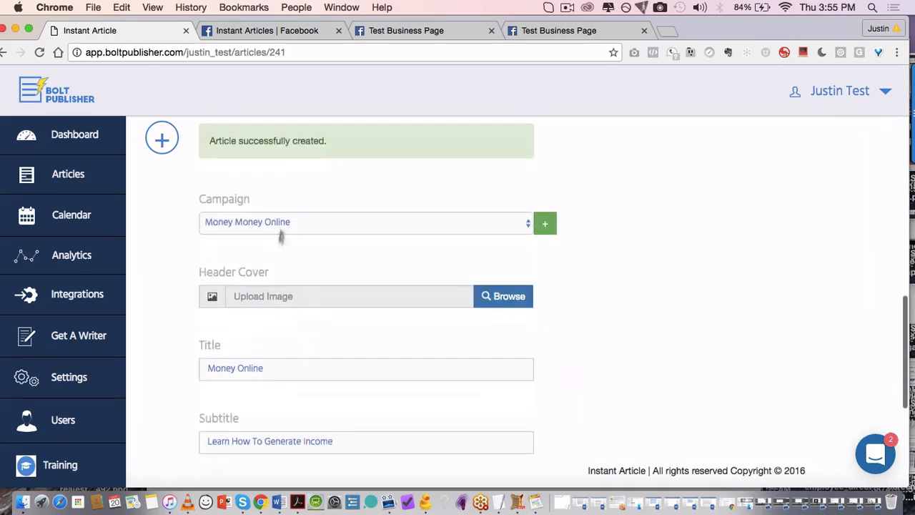
{"action": "scroll", "coordinate": [280, 236], "scroll_direction": "down", "scroll_amount": 3}
{"action": "left_click", "coordinate": [245, 252]}
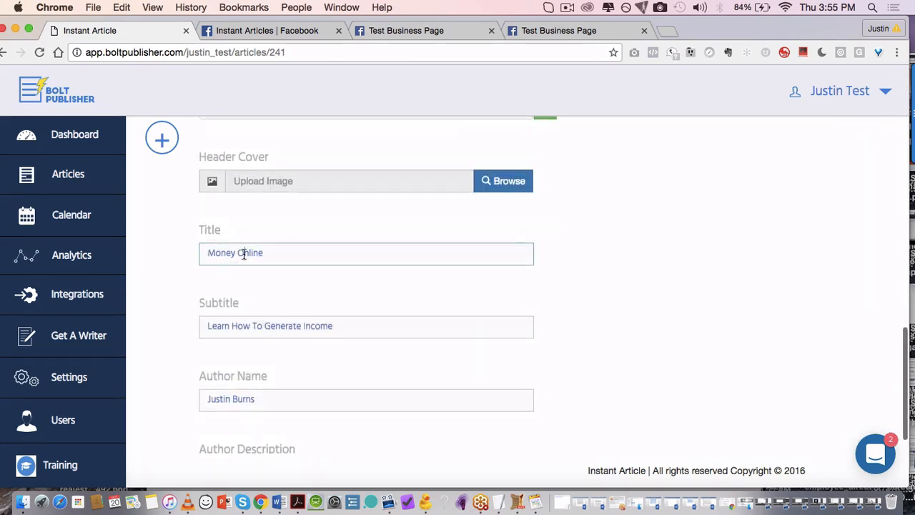
Step: Select and copy the Word heading 'The 5 Best Full Body Exercises'
{"action": "left_click", "coordinate": [283, 503]}
{"action": "left_click_drag", "start_coordinate": [551, 360], "coordinate": [342, 141]}
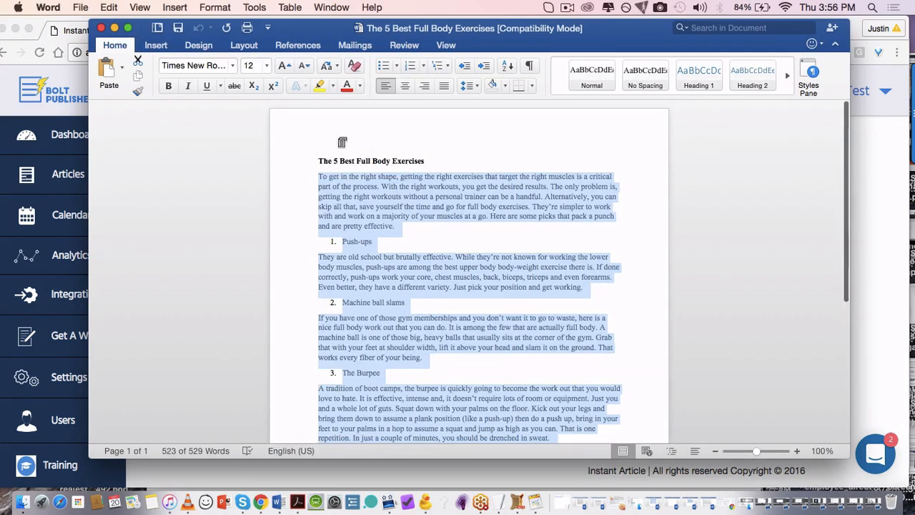
{"action": "left_click", "coordinate": [337, 157]}
{"action": "double_click", "coordinate": [337, 154]}
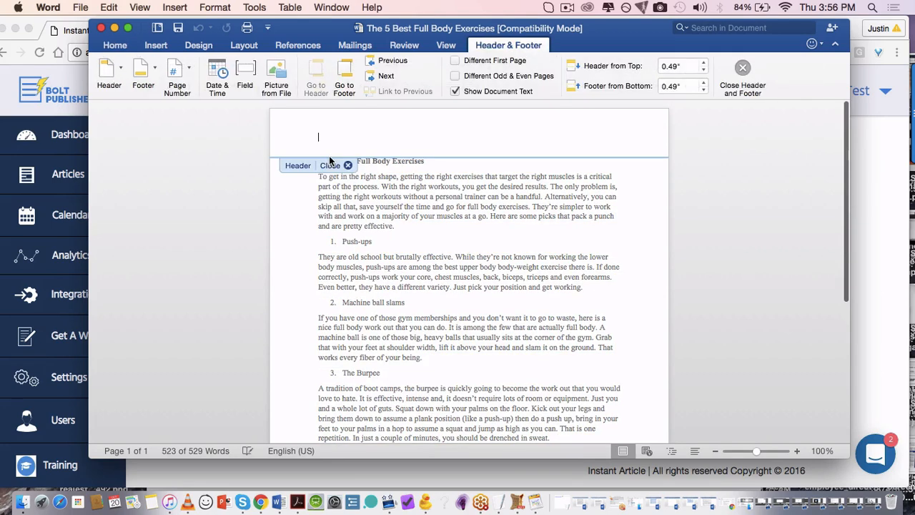
{"action": "double_click", "coordinate": [356, 193]}
{"action": "triple_click", "coordinate": [376, 164]}
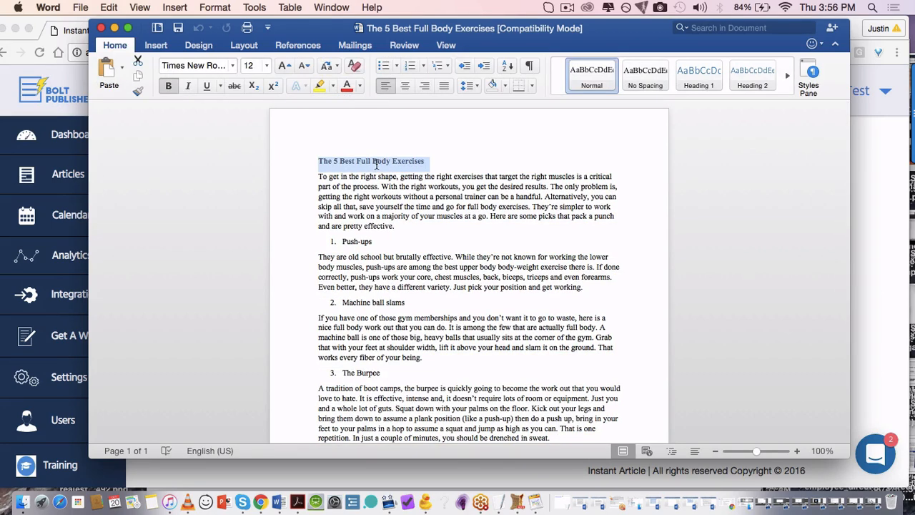
{"action": "left_click", "coordinate": [879, 224]}
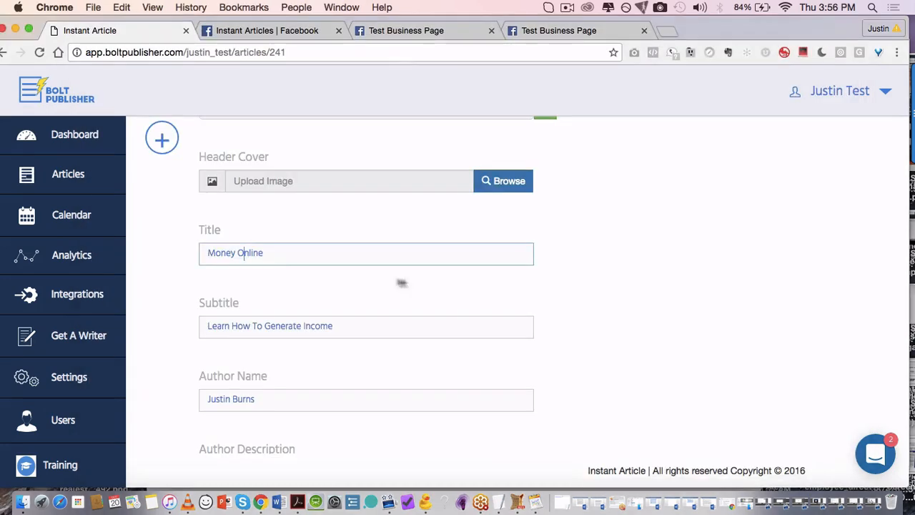
Step: Replace the title 'Money Online' with 'The 5 Best Full Body Exercises'
{"action": "triple_click", "coordinate": [282, 253]}
{"action": "key", "text": "cmd+v"}
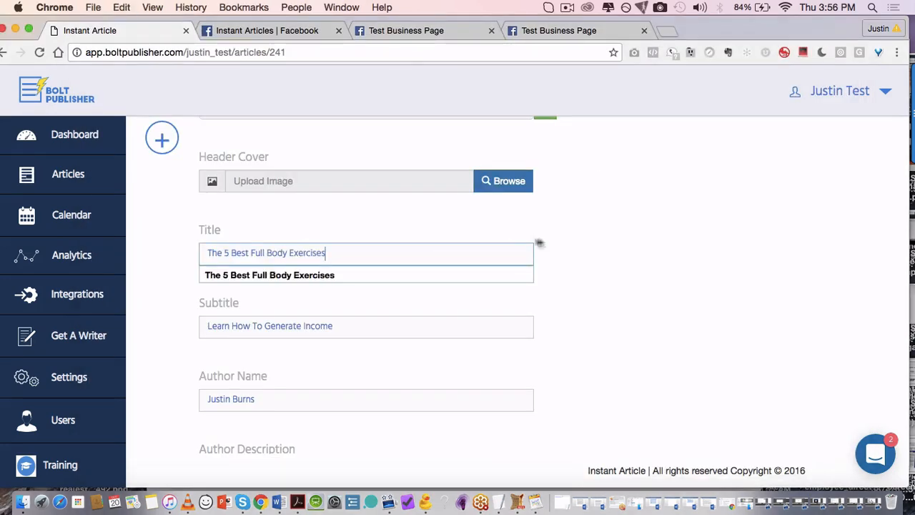
{"action": "left_click", "coordinate": [541, 242]}
Step: Save and preview the article, then return to the articles dashboard
{"action": "scroll", "coordinate": [541, 242], "scroll_direction": "down", "scroll_amount": 5}
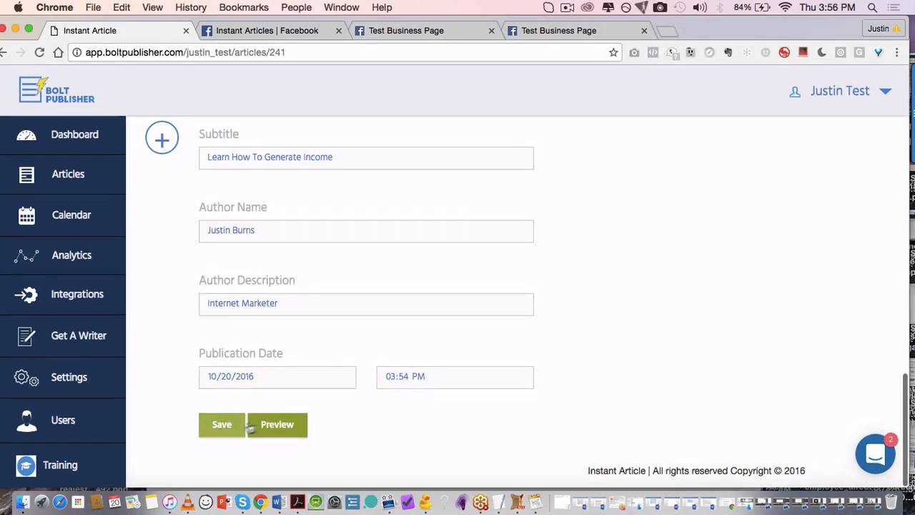
{"action": "left_click", "coordinate": [278, 427]}
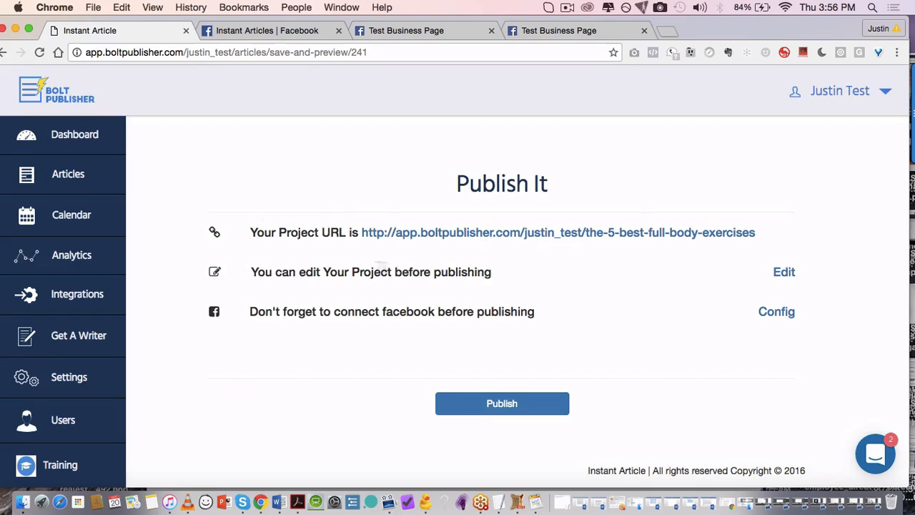
{"action": "left_click", "coordinate": [85, 144]}
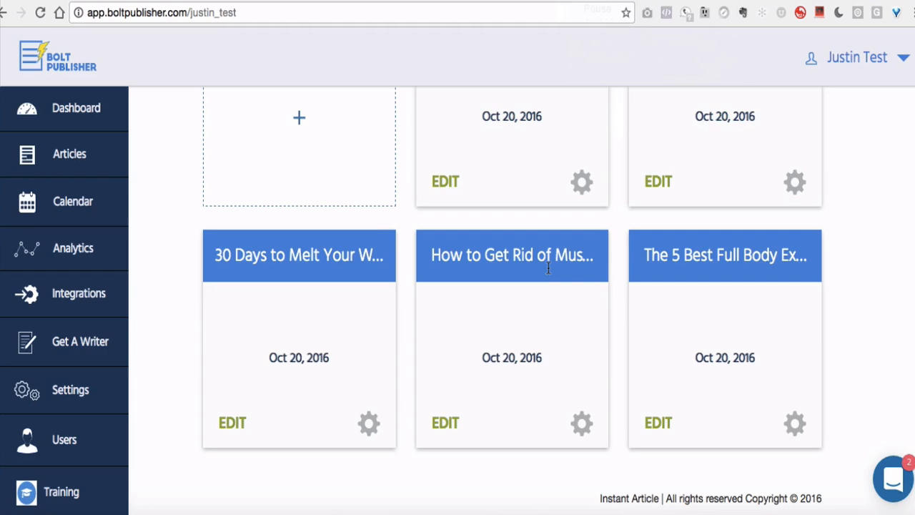
Step: Export 'The 5 Best Full Body Exercises' from its card's gear menu as a .txt file
{"action": "scroll", "coordinate": [548, 268], "scroll_direction": "up", "scroll_amount": 3}
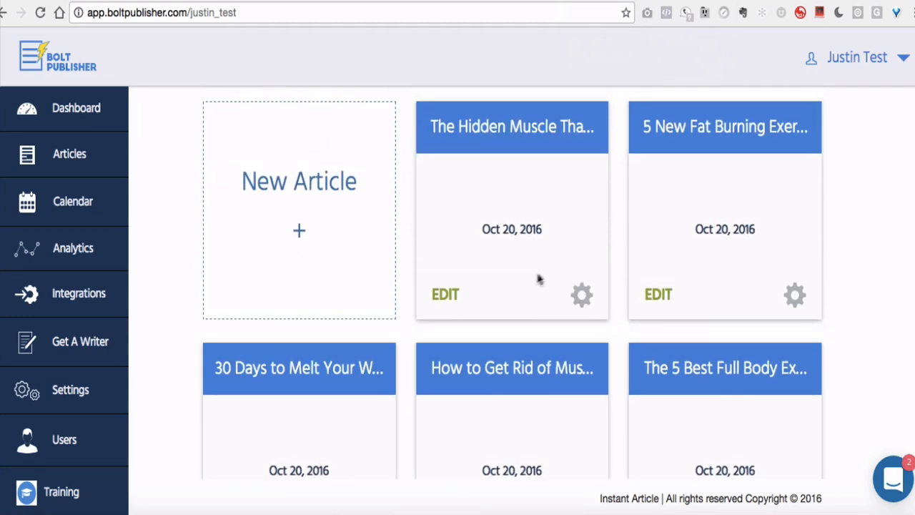
{"action": "scroll", "coordinate": [540, 279], "scroll_direction": "down", "scroll_amount": 3}
{"action": "scroll", "coordinate": [527, 279], "scroll_direction": "up", "scroll_amount": 1}
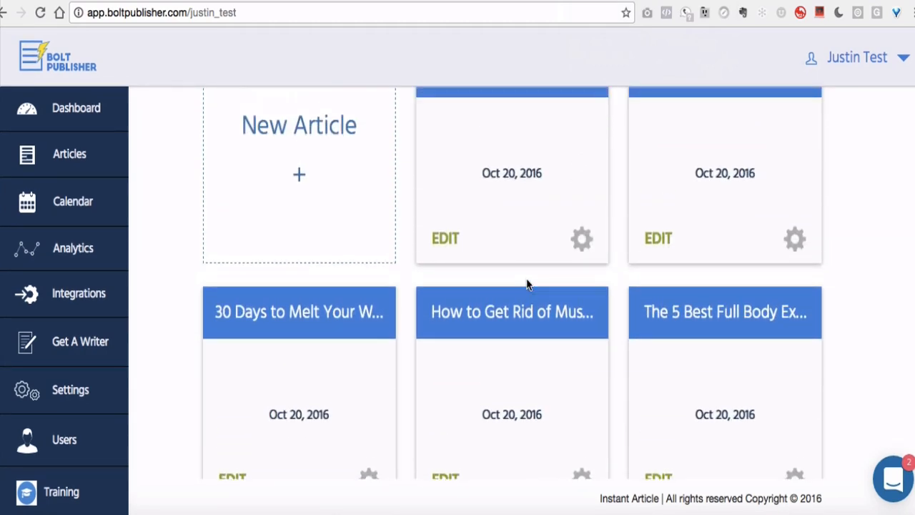
{"action": "scroll", "coordinate": [527, 283], "scroll_direction": "down", "scroll_amount": 1}
{"action": "scroll", "coordinate": [526, 279], "scroll_direction": "up", "scroll_amount": 3}
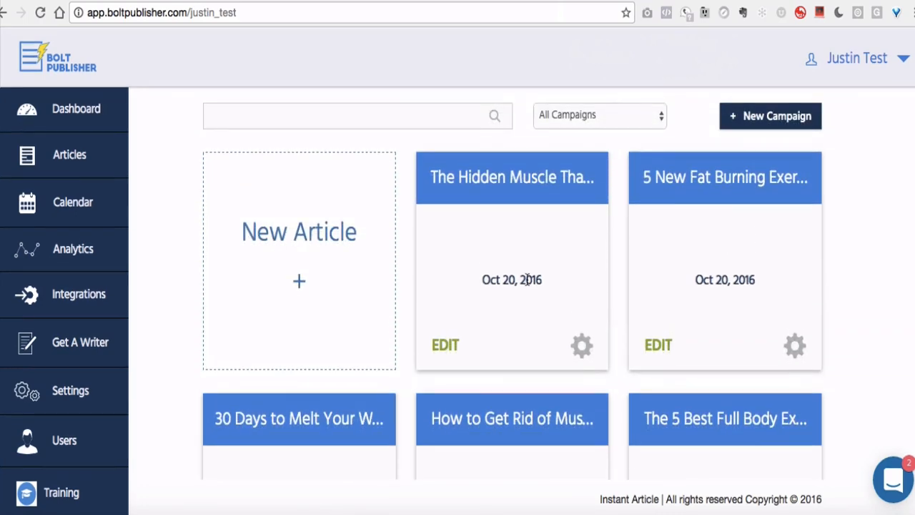
{"action": "scroll", "coordinate": [527, 279], "scroll_direction": "down", "scroll_amount": 4}
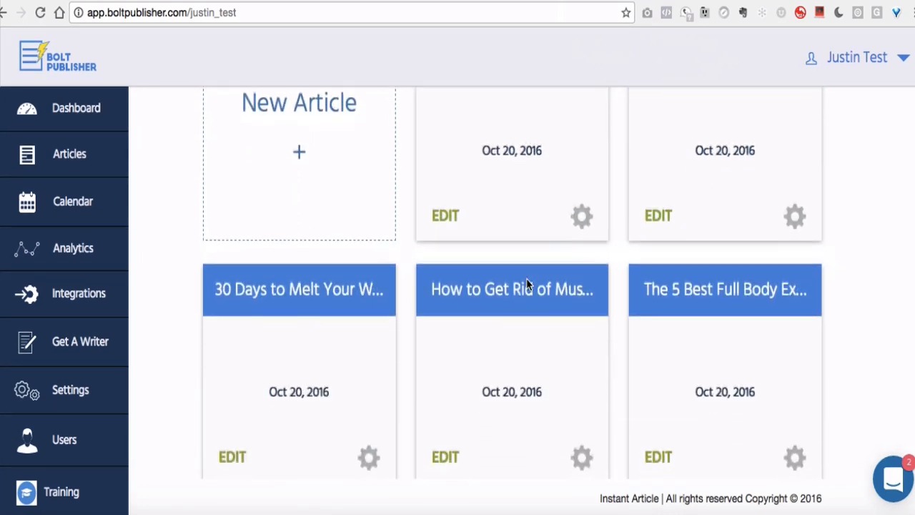
{"action": "scroll", "coordinate": [526, 282], "scroll_direction": "up", "scroll_amount": 3}
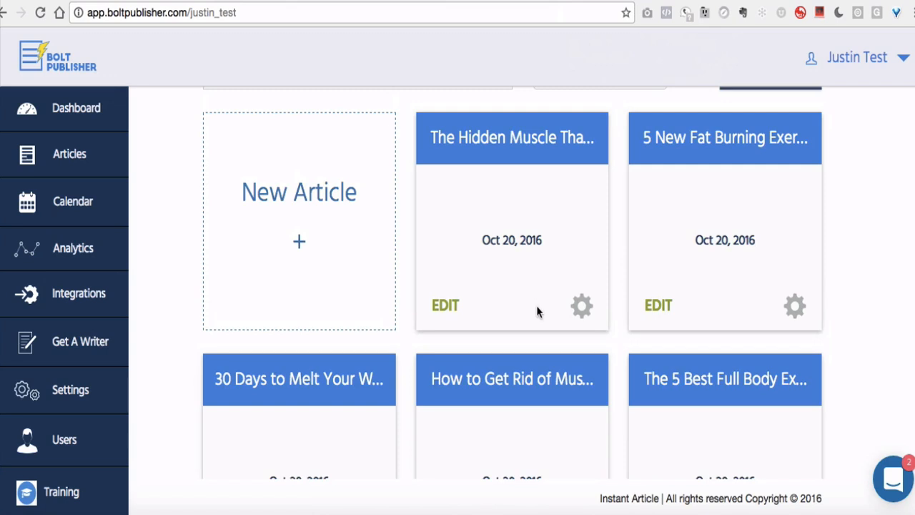
{"action": "left_click", "coordinate": [582, 304]}
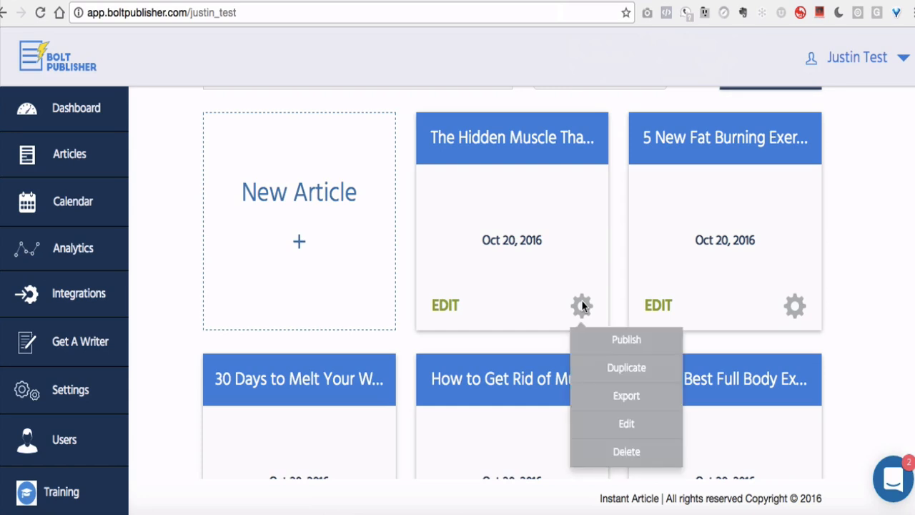
{"action": "scroll", "coordinate": [608, 343], "scroll_direction": "down", "scroll_amount": 1}
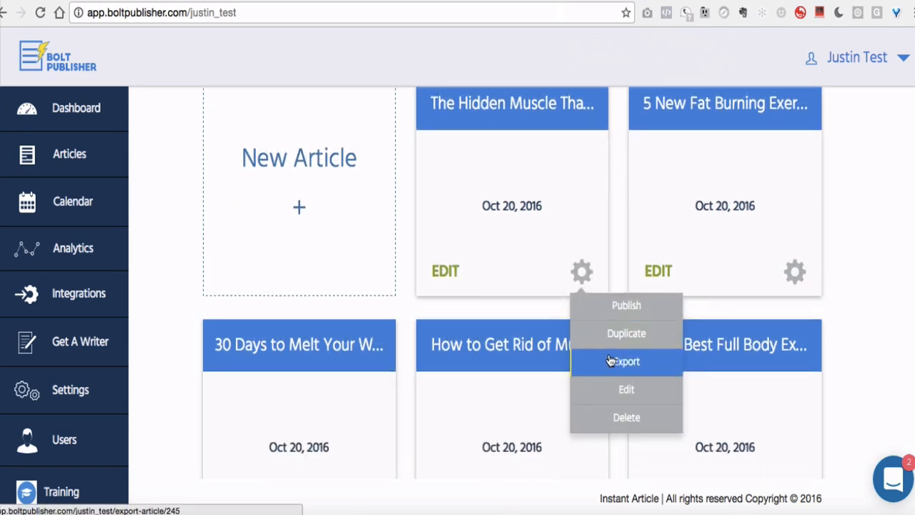
{"action": "scroll", "coordinate": [507, 291], "scroll_direction": "down", "scroll_amount": 3}
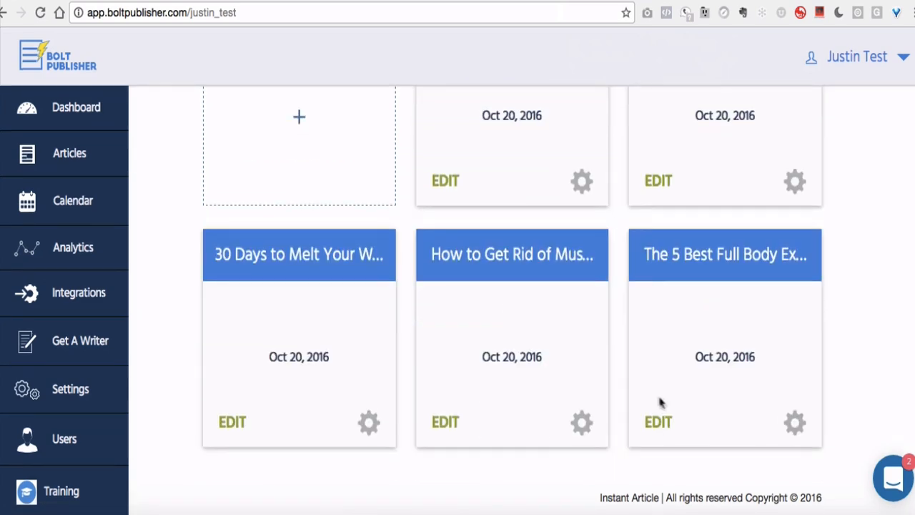
{"action": "left_click", "coordinate": [796, 427]}
{"action": "scroll", "coordinate": [820, 443], "scroll_direction": "down", "scroll_amount": 1}
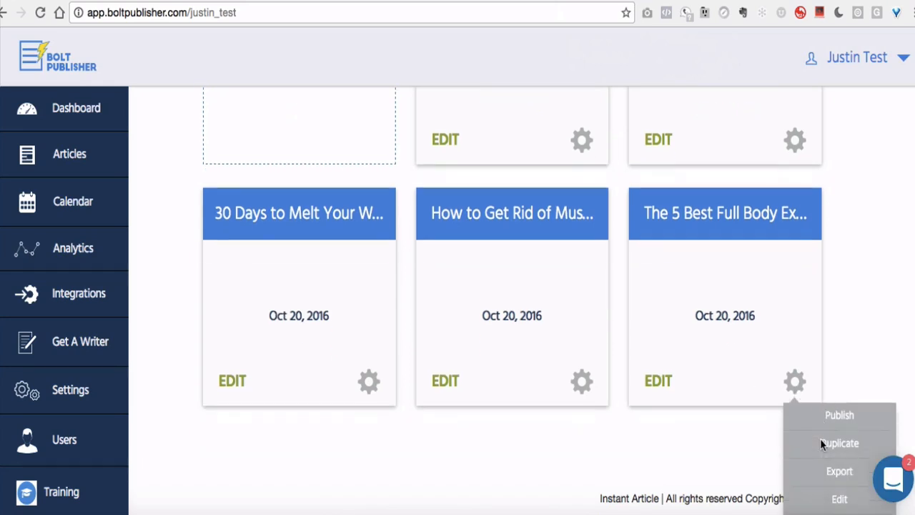
{"action": "left_click", "coordinate": [831, 475]}
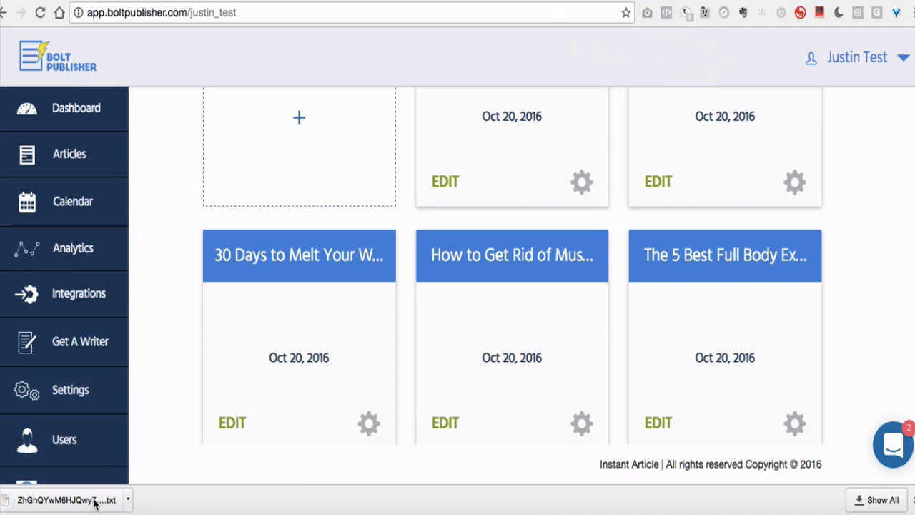
Step: Open the exported .txt article in TextEdit, reposition the window, and select all its markup
{"action": "left_click", "coordinate": [95, 504]}
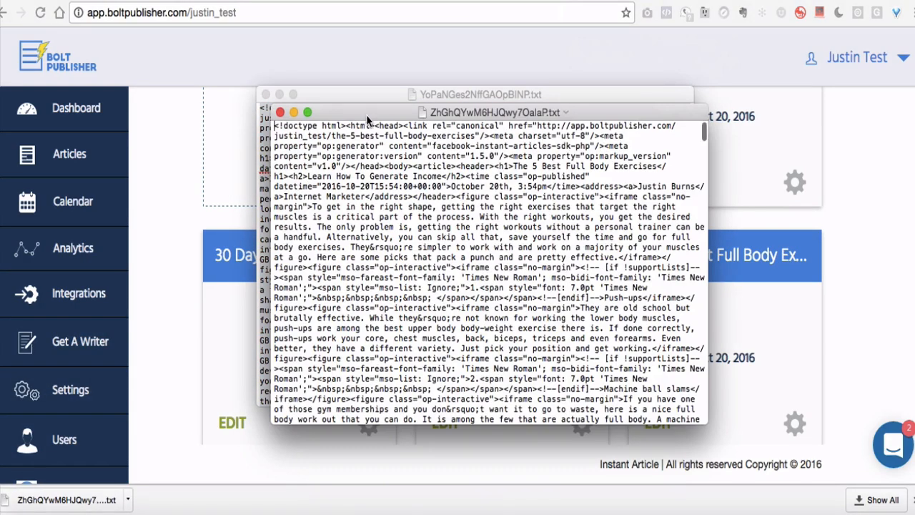
{"action": "left_click_drag", "start_coordinate": [367, 119], "coordinate": [346, 102]}
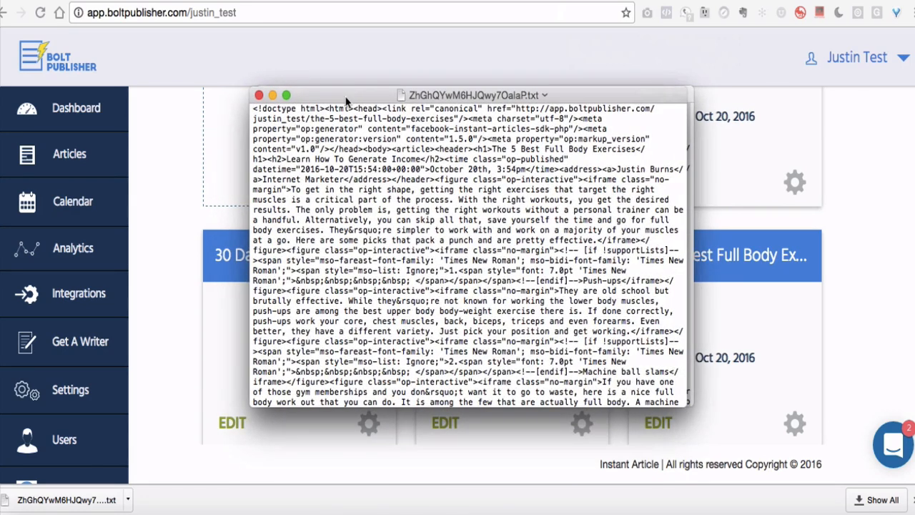
{"action": "left_click_drag", "start_coordinate": [343, 100], "coordinate": [305, 96]}
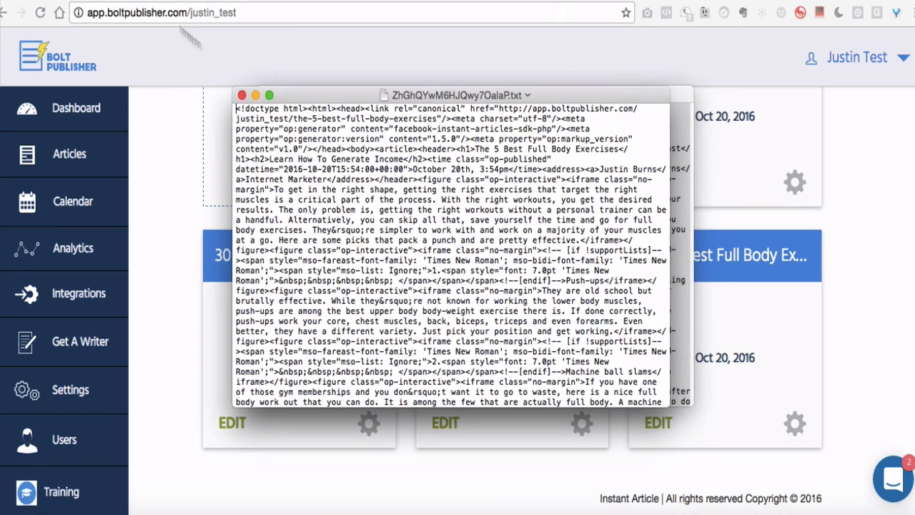
{"action": "left_click", "coordinate": [127, 0]}
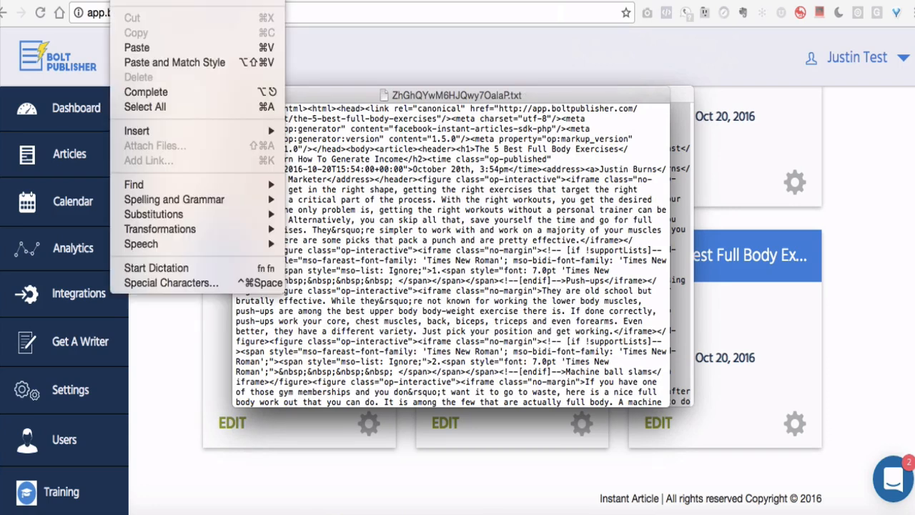
{"action": "left_click", "coordinate": [175, 107]}
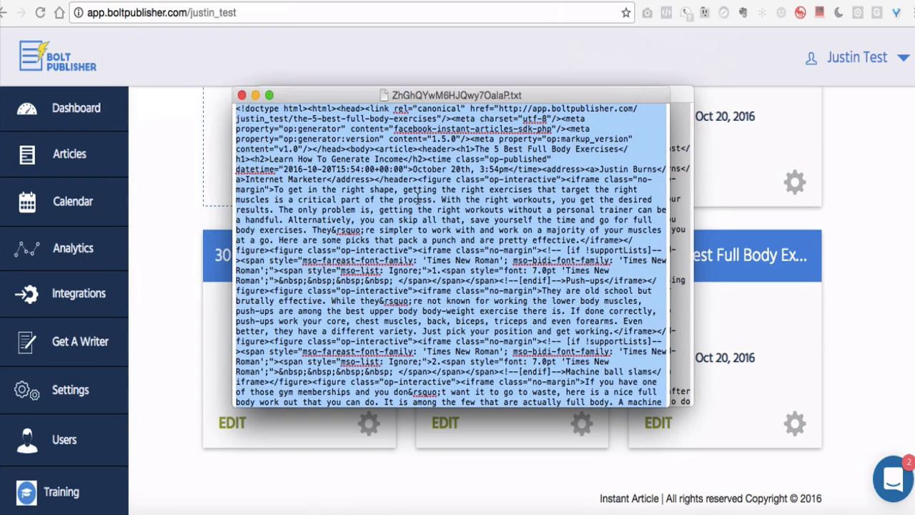
Step: Create a new instant article from the pasted markup and save it to Production Articles
{"action": "left_click", "coordinate": [408, 0]}
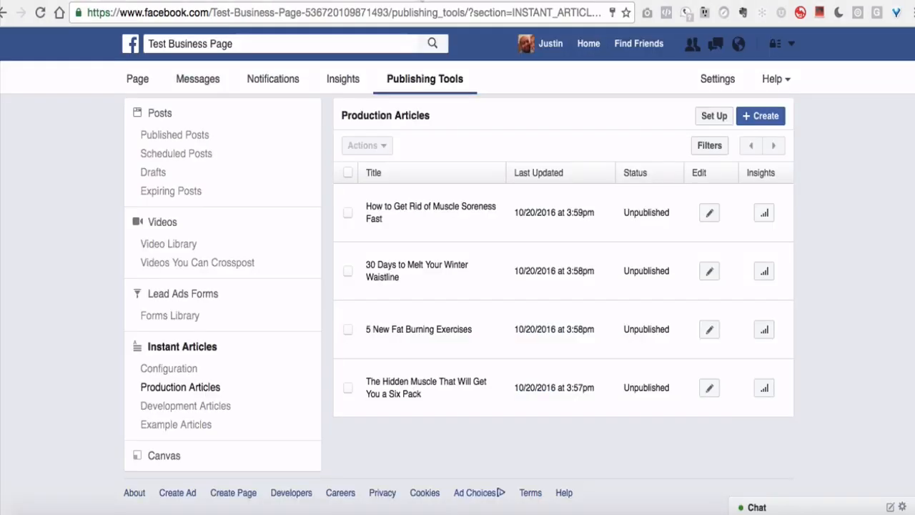
{"action": "scroll", "coordinate": [406, 116], "scroll_direction": "down", "scroll_amount": 2}
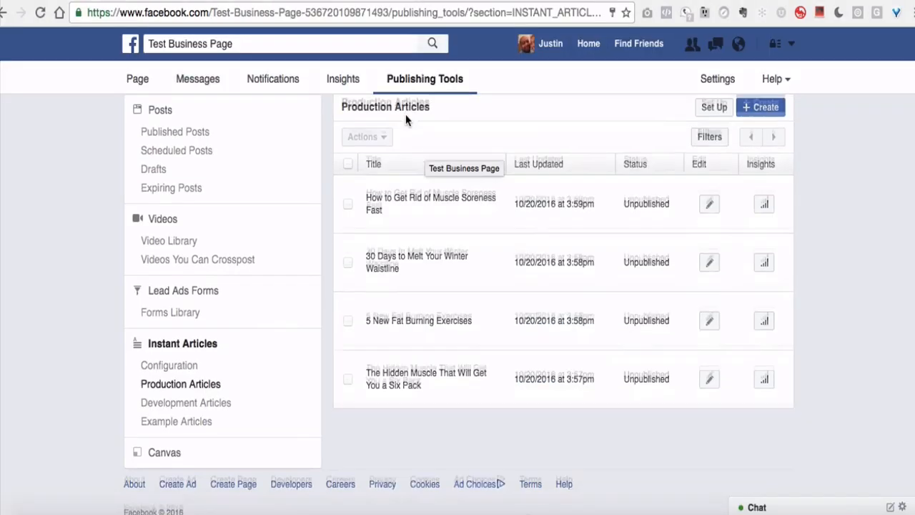
{"action": "scroll", "coordinate": [406, 116], "scroll_direction": "up", "scroll_amount": 2}
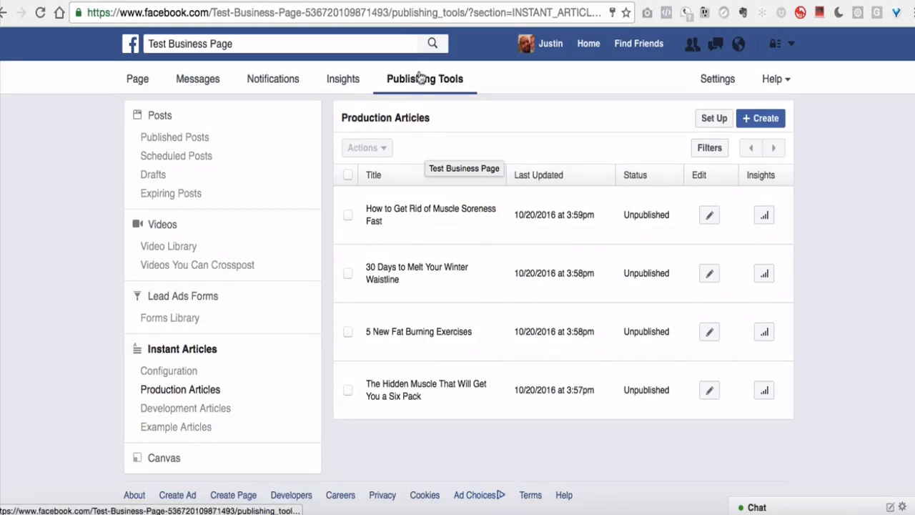
{"action": "left_click", "coordinate": [749, 119]}
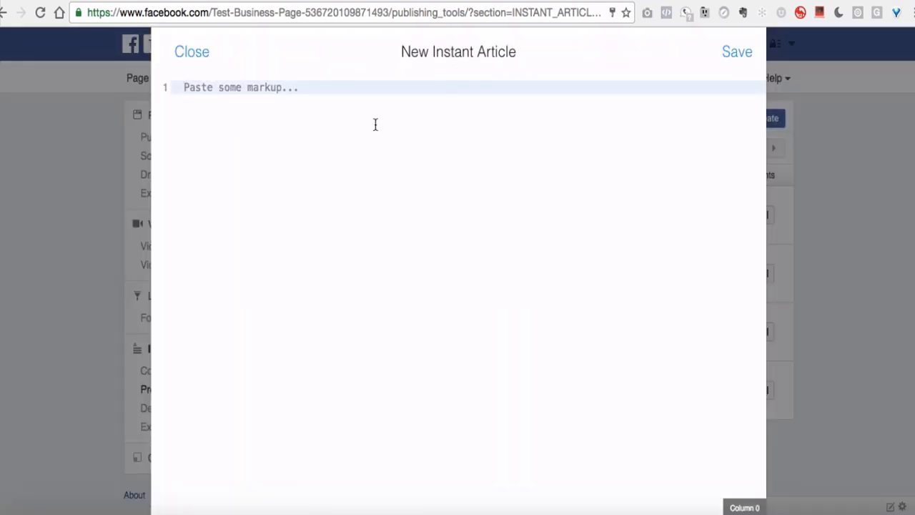
{"action": "key", "text": "super+v"}
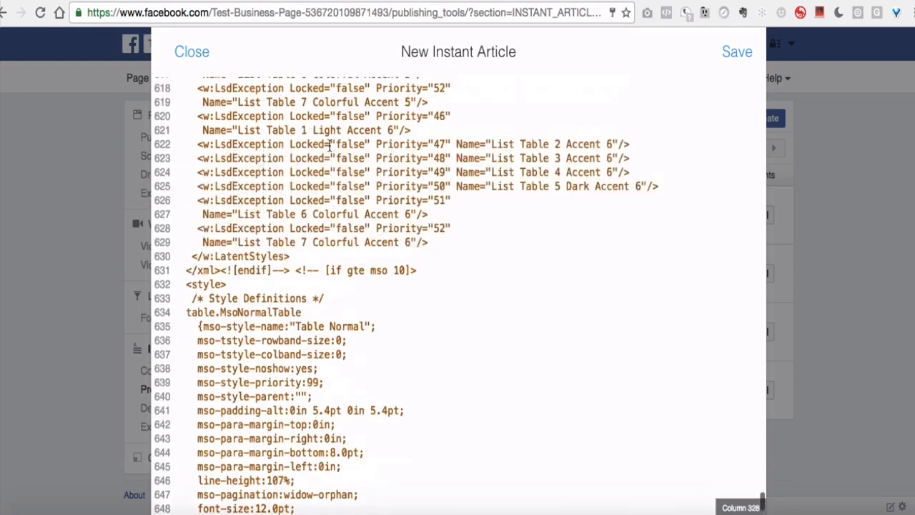
{"action": "scroll", "coordinate": [285, 102], "scroll_direction": "up", "scroll_amount": 10}
{"action": "left_click", "coordinate": [727, 53]}
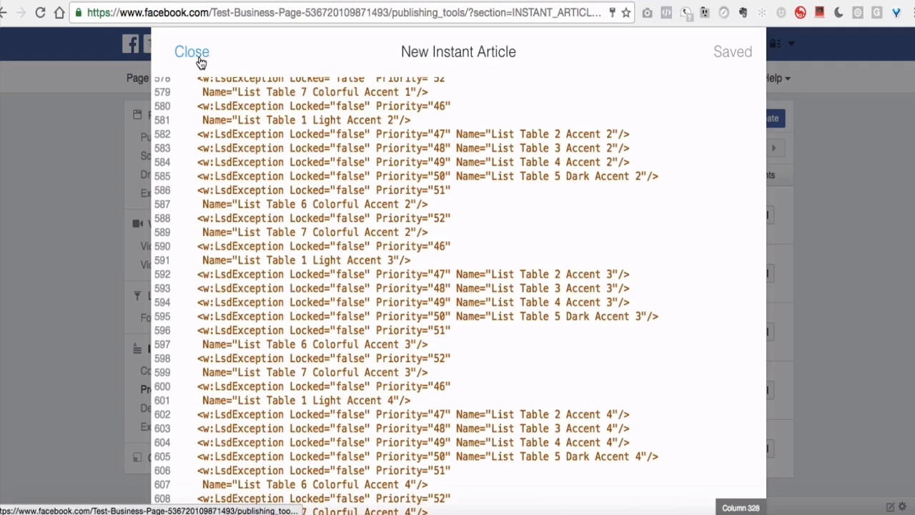
{"action": "left_click", "coordinate": [200, 63]}
Step: Check the Unpublished article in the production list and open Instant Articles Configuration
{"action": "scroll", "coordinate": [504, 315], "scroll_direction": "down", "scroll_amount": 1}
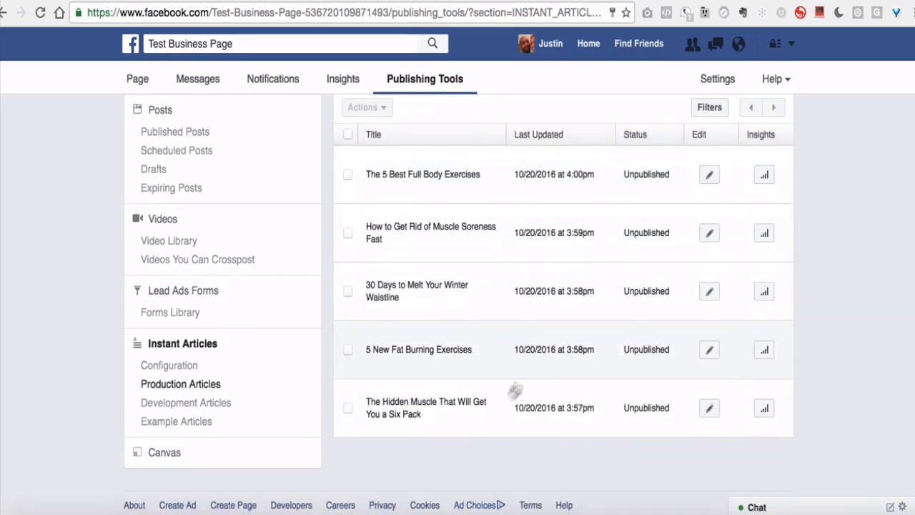
{"action": "scroll", "coordinate": [419, 224], "scroll_direction": "up", "scroll_amount": 1}
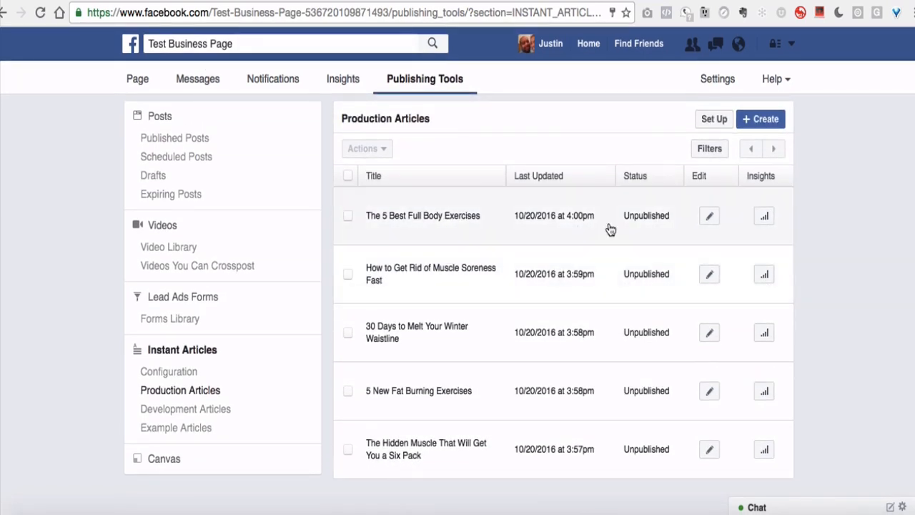
{"action": "scroll", "coordinate": [607, 227], "scroll_direction": "down", "scroll_amount": 1}
{"action": "scroll", "coordinate": [609, 228], "scroll_direction": "up", "scroll_amount": 1}
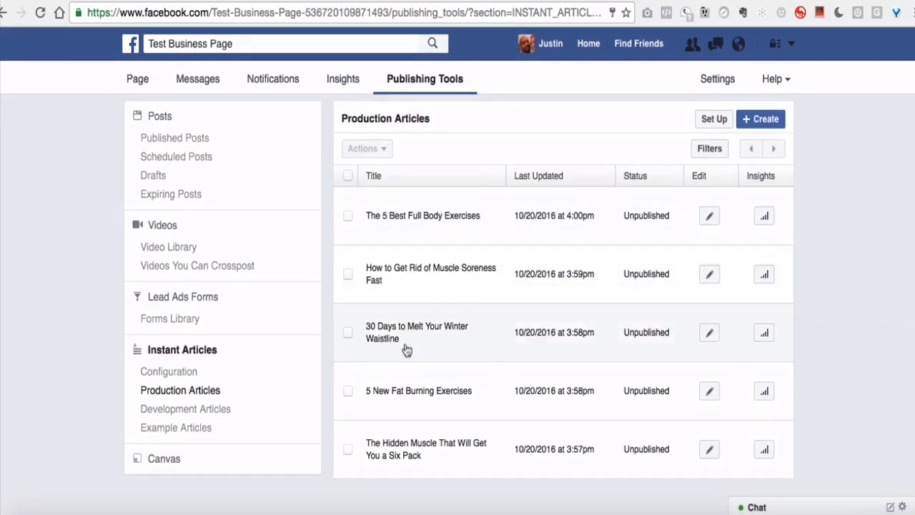
{"action": "scroll", "coordinate": [401, 458], "scroll_direction": "down", "scroll_amount": 2}
{"action": "scroll", "coordinate": [397, 446], "scroll_direction": "up", "scroll_amount": 2}
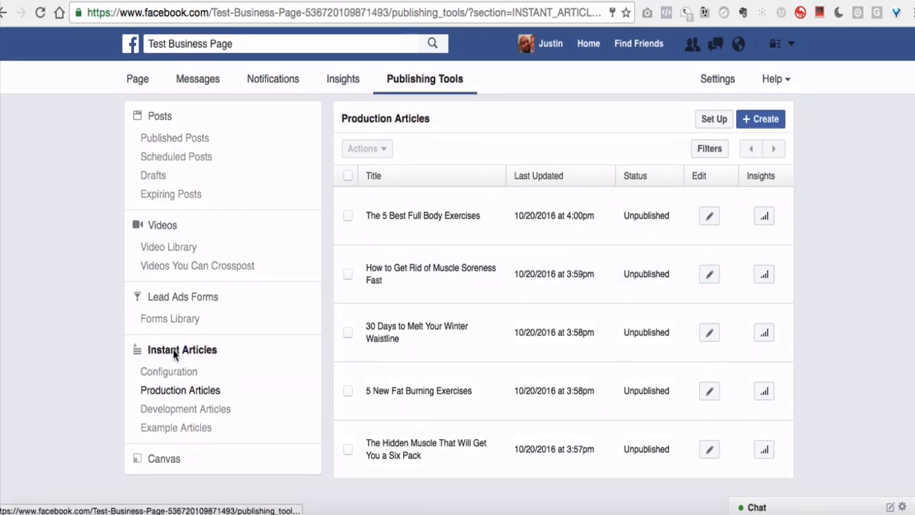
{"action": "left_click", "coordinate": [171, 370]}
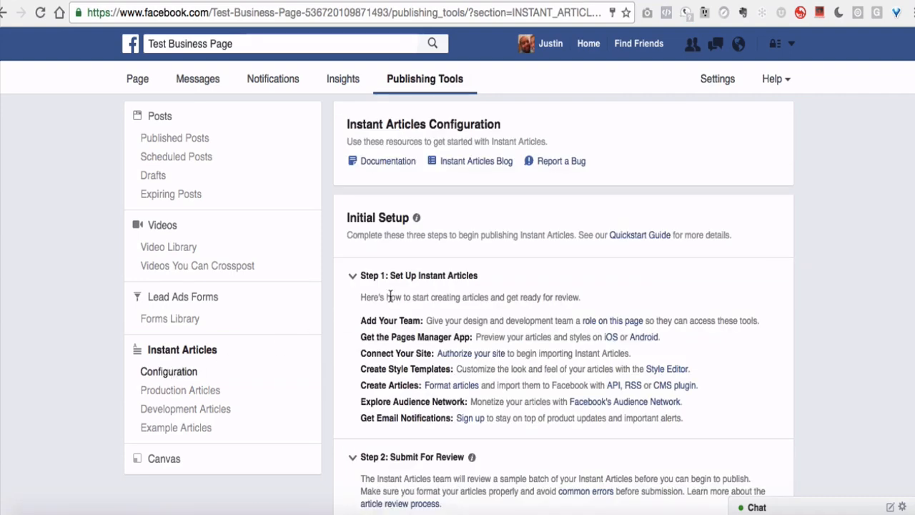
Step: Reload the Instant Articles Configuration page and scroll past Steps 2 and 3 to Tools
{"action": "scroll", "coordinate": [403, 229], "scroll_direction": "down", "scroll_amount": 5}
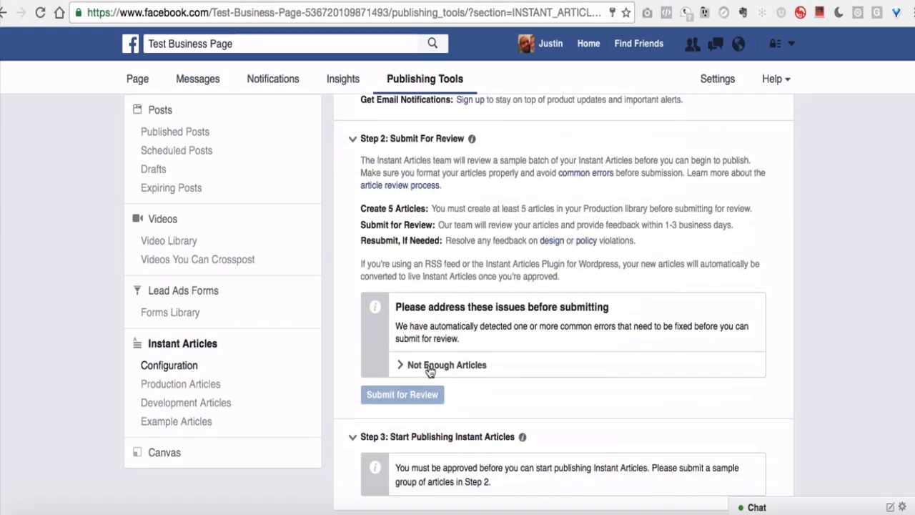
{"action": "left_click", "coordinate": [350, 22]}
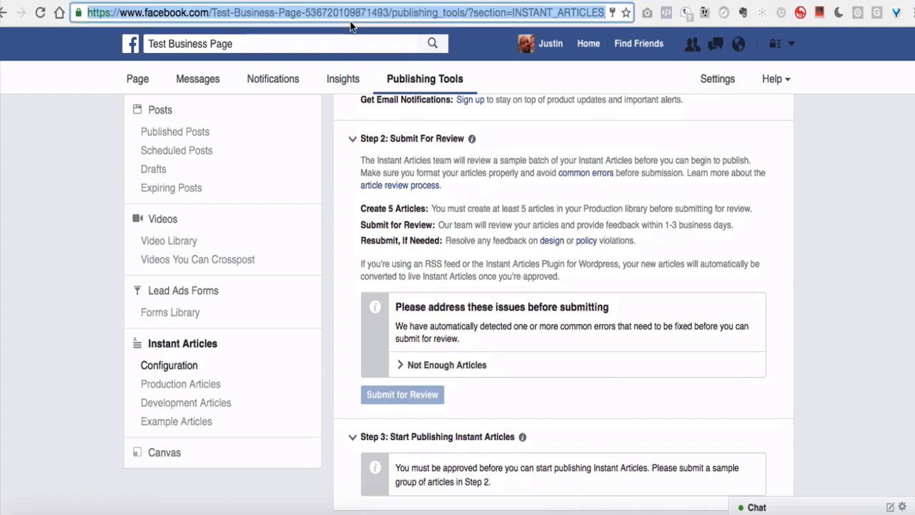
{"action": "key", "text": "Return"}
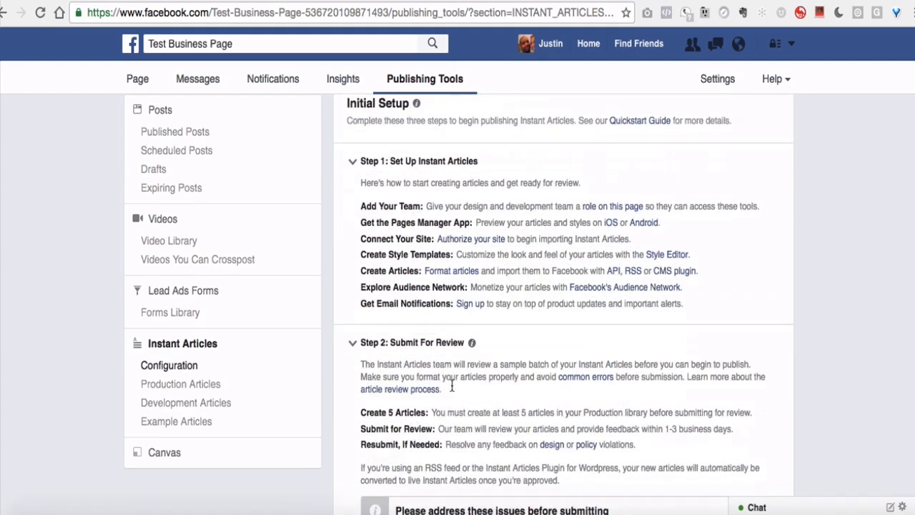
{"action": "scroll", "coordinate": [451, 387], "scroll_direction": "down", "scroll_amount": 3}
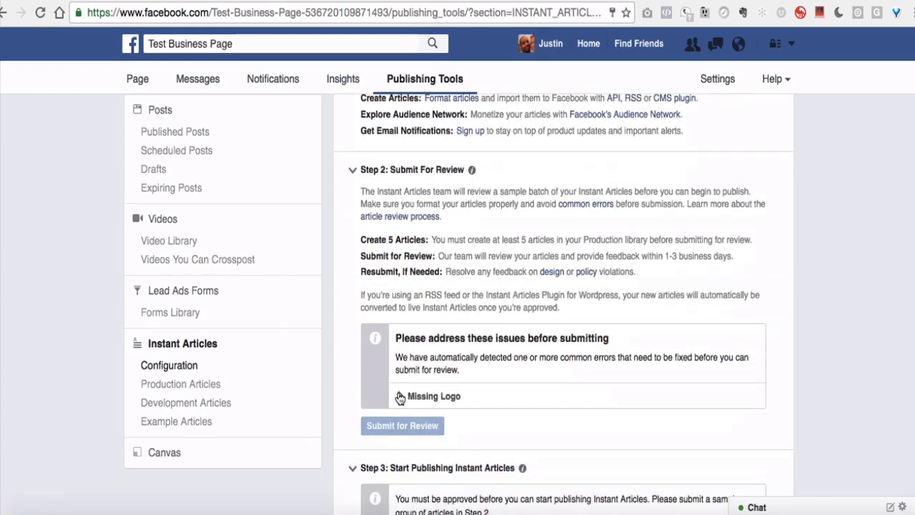
{"action": "scroll", "coordinate": [437, 408], "scroll_direction": "down", "scroll_amount": 2}
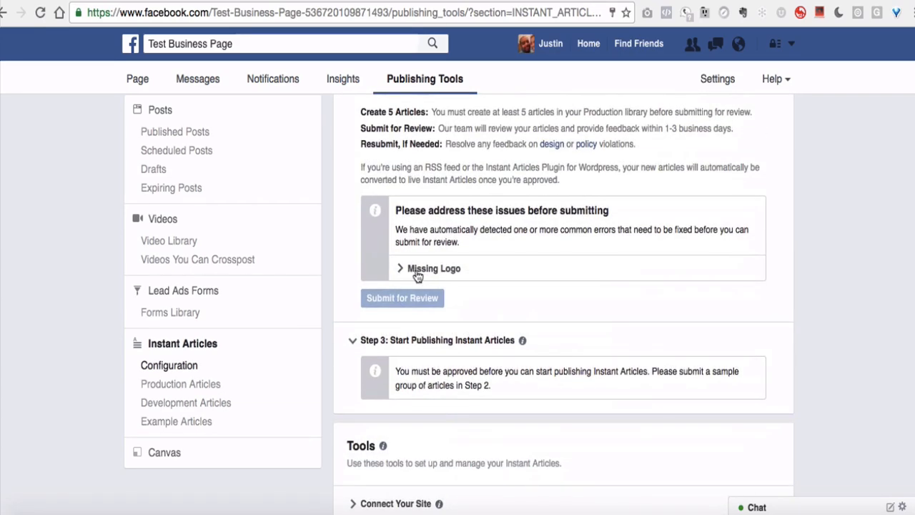
{"action": "scroll", "coordinate": [417, 276], "scroll_direction": "up", "scroll_amount": 4}
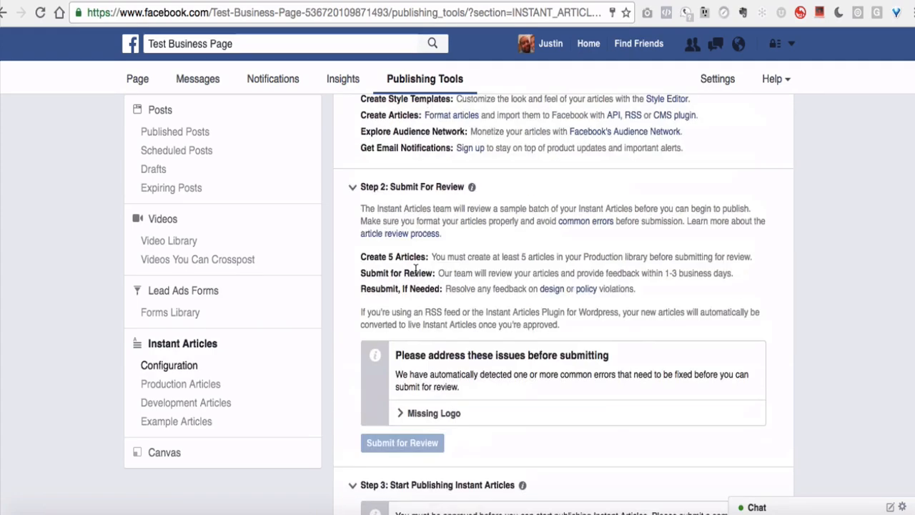
{"action": "scroll", "coordinate": [415, 272], "scroll_direction": "down", "scroll_amount": 2}
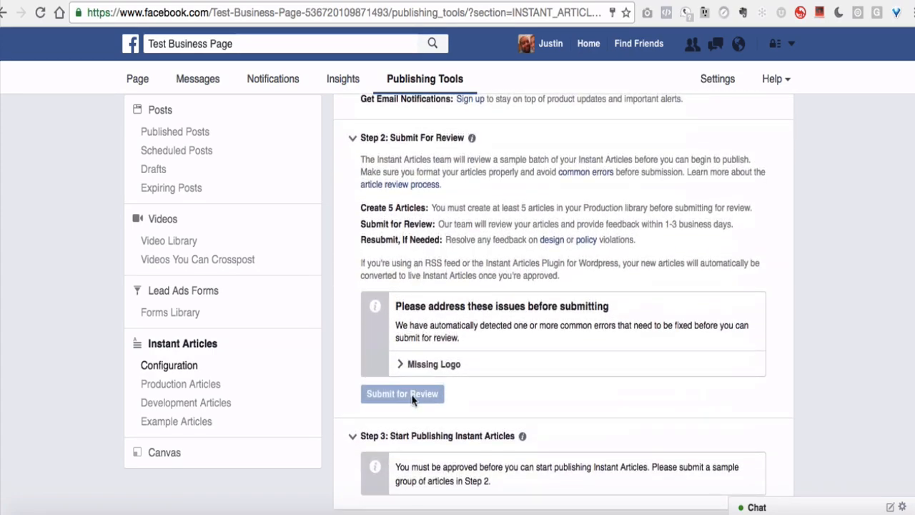
{"action": "scroll", "coordinate": [440, 279], "scroll_direction": "up", "scroll_amount": 2}
{"action": "scroll", "coordinate": [439, 281], "scroll_direction": "up", "scroll_amount": 1}
{"action": "scroll", "coordinate": [443, 283], "scroll_direction": "down", "scroll_amount": 2}
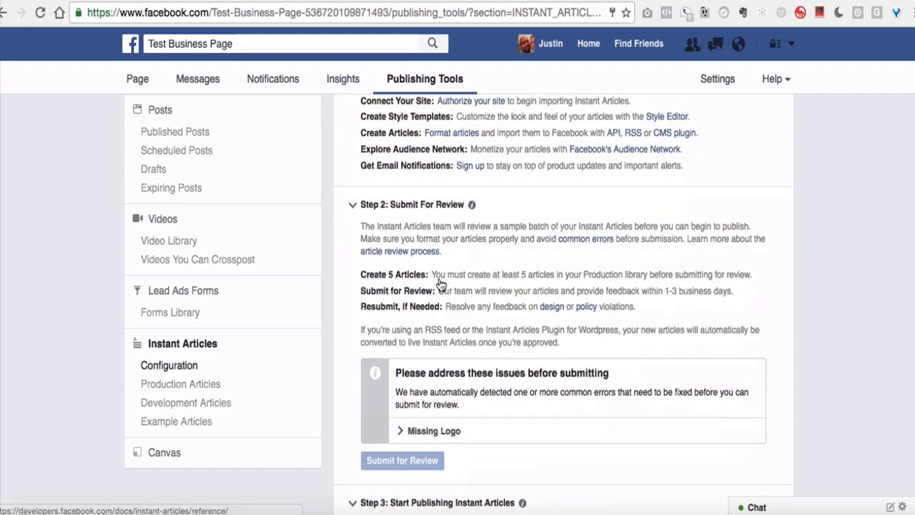
{"action": "scroll", "coordinate": [386, 286], "scroll_direction": "up", "scroll_amount": 2}
{"action": "scroll", "coordinate": [389, 289], "scroll_direction": "down", "scroll_amount": 9}
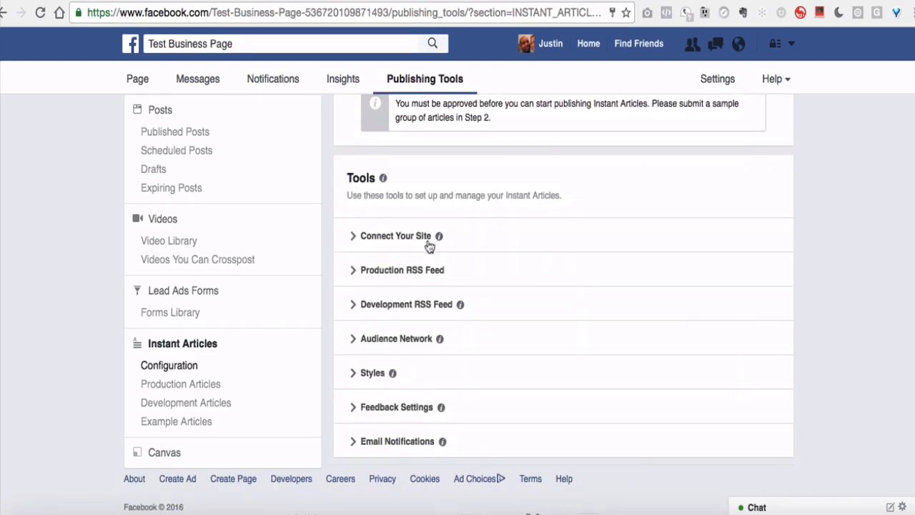
Step: Expand Styles and upload the red logo to the default style's identity bar
{"action": "left_click", "coordinate": [377, 376]}
{"action": "scroll", "coordinate": [486, 366], "scroll_direction": "down", "scroll_amount": 2}
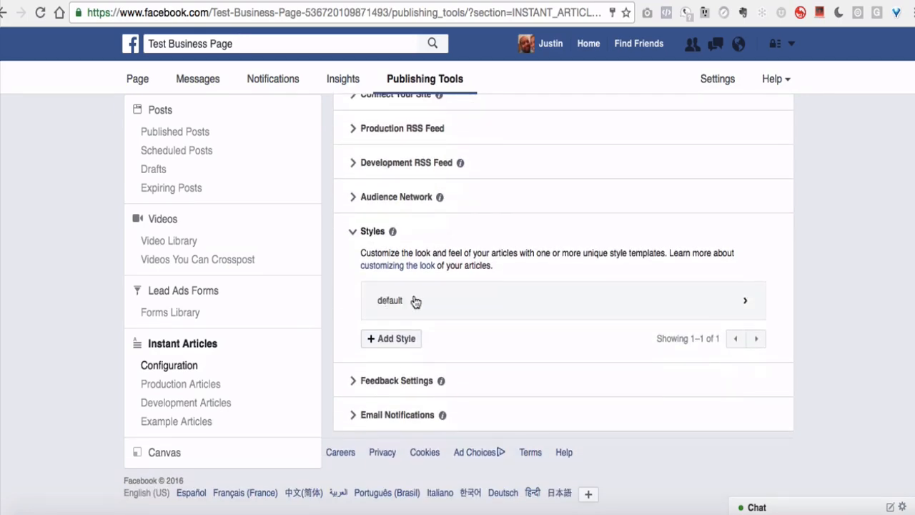
{"action": "left_click", "coordinate": [415, 301]}
{"action": "scroll", "coordinate": [511, 282], "scroll_direction": "down", "scroll_amount": 1}
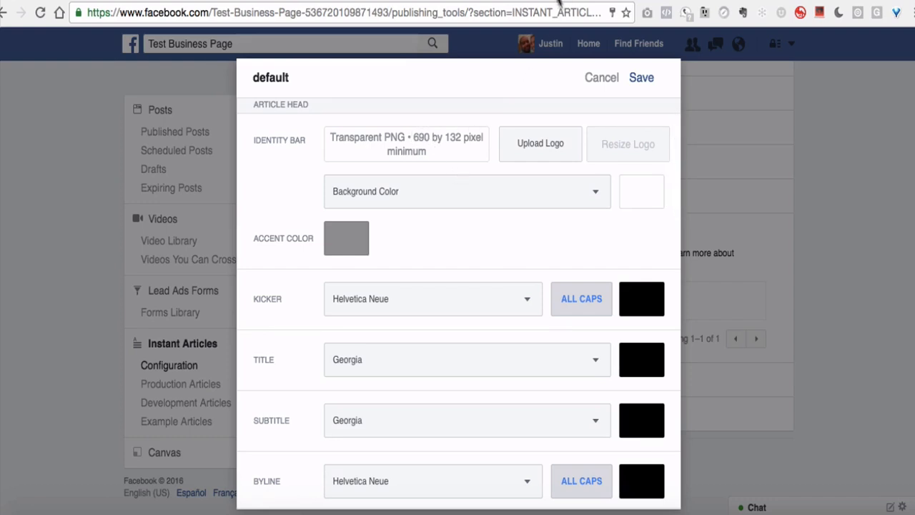
{"action": "left_click", "coordinate": [593, 6]}
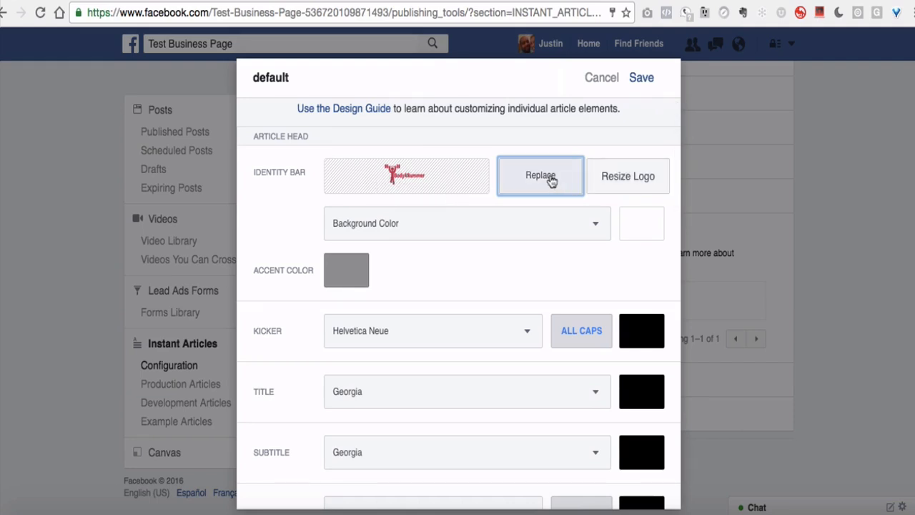
{"action": "scroll", "coordinate": [592, 231], "scroll_direction": "down", "scroll_amount": 1}
{"action": "scroll", "coordinate": [590, 231], "scroll_direction": "down", "scroll_amount": 5}
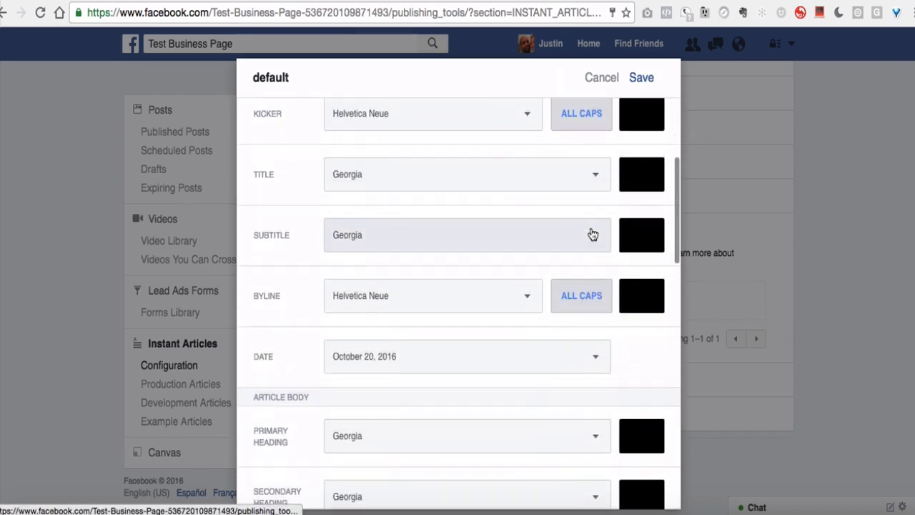
{"action": "scroll", "coordinate": [592, 234], "scroll_direction": "down", "scroll_amount": 5}
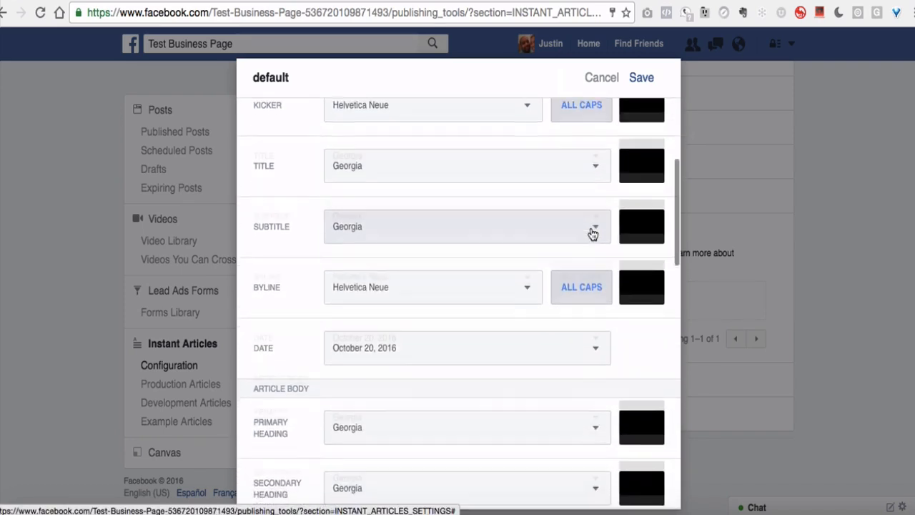
{"action": "scroll", "coordinate": [590, 233], "scroll_direction": "down", "scroll_amount": 11}
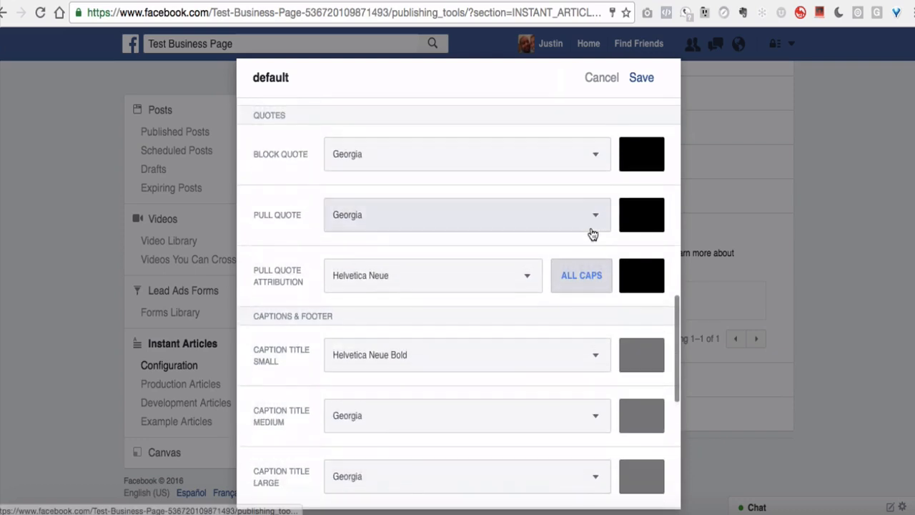
{"action": "scroll", "coordinate": [514, 284], "scroll_direction": "up", "scroll_amount": 9}
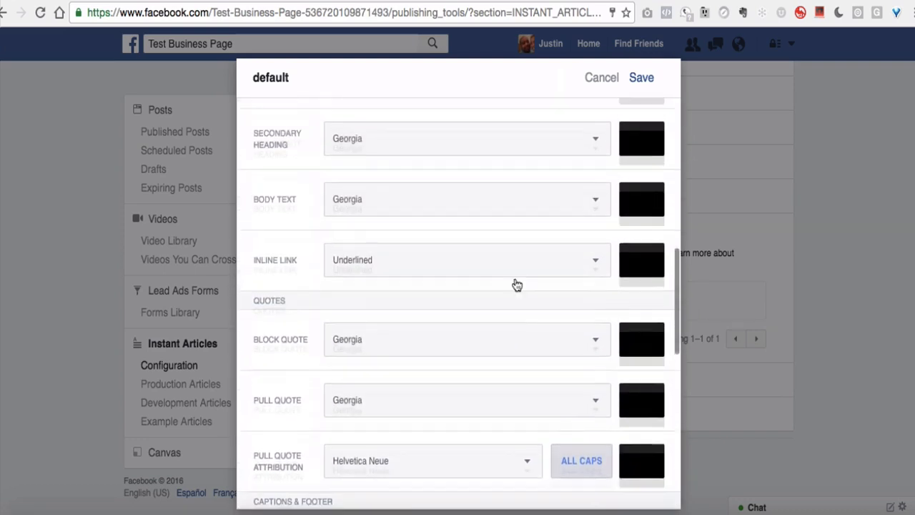
{"action": "scroll", "coordinate": [515, 284], "scroll_direction": "up", "scroll_amount": 10}
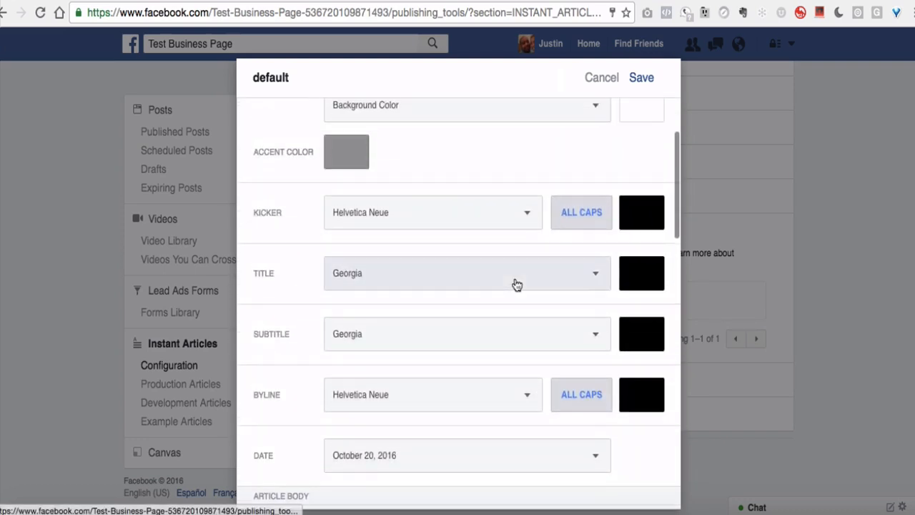
{"action": "scroll", "coordinate": [516, 285], "scroll_direction": "up", "scroll_amount": 4}
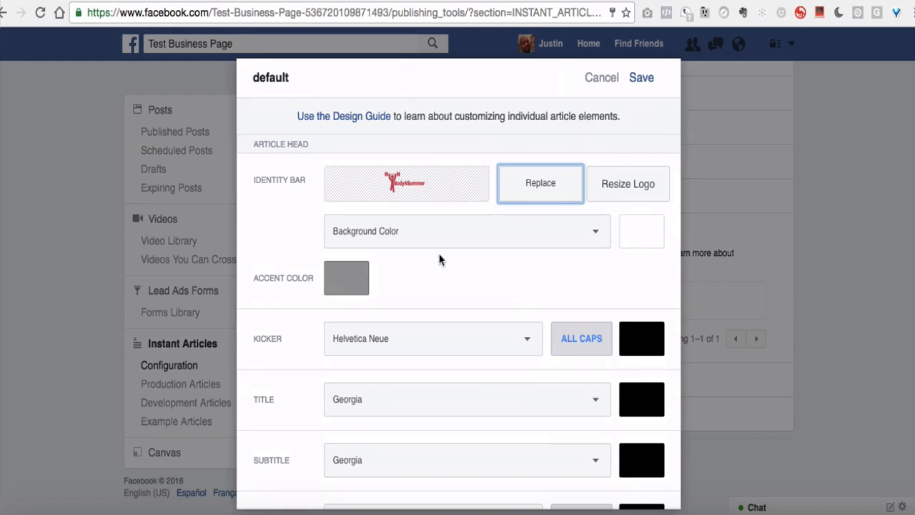
{"action": "scroll", "coordinate": [440, 259], "scroll_direction": "down", "scroll_amount": 3}
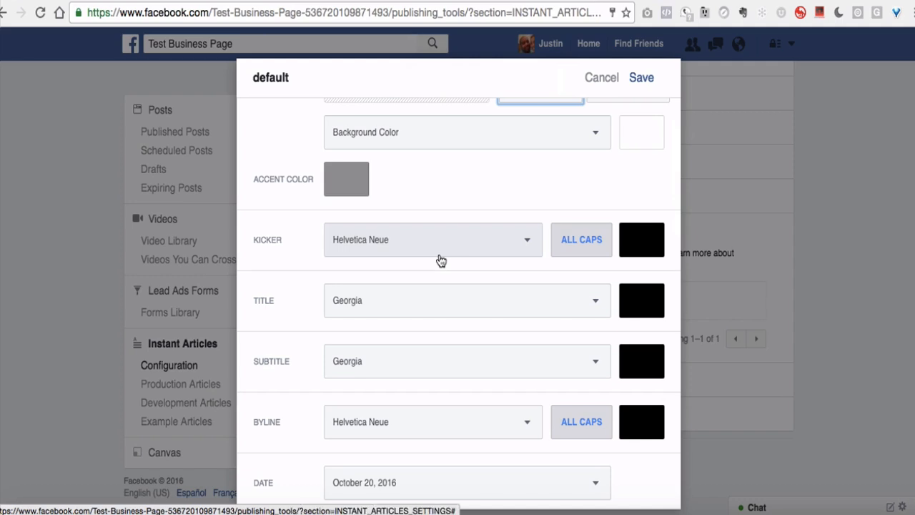
{"action": "scroll", "coordinate": [440, 259], "scroll_direction": "up", "scroll_amount": 3}
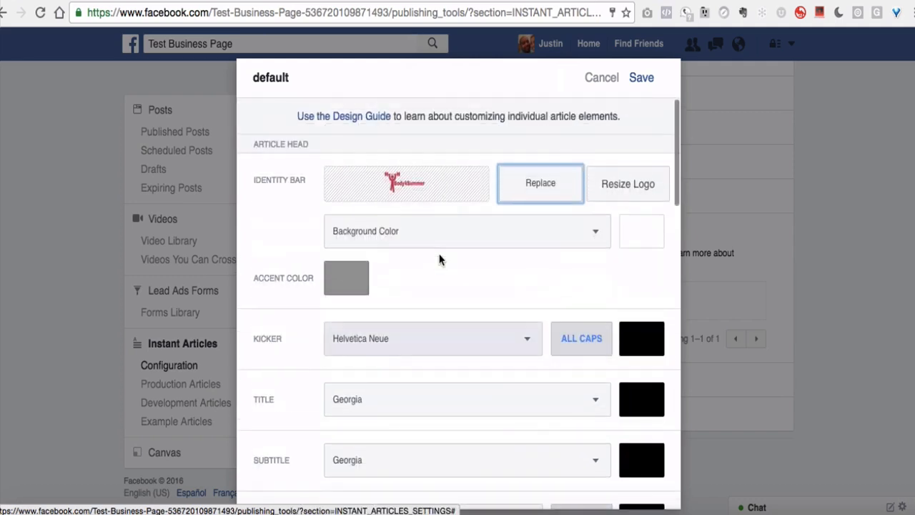
Step: Save the default style, dismiss the confirmation, and close the style editor
{"action": "left_click", "coordinate": [642, 78]}
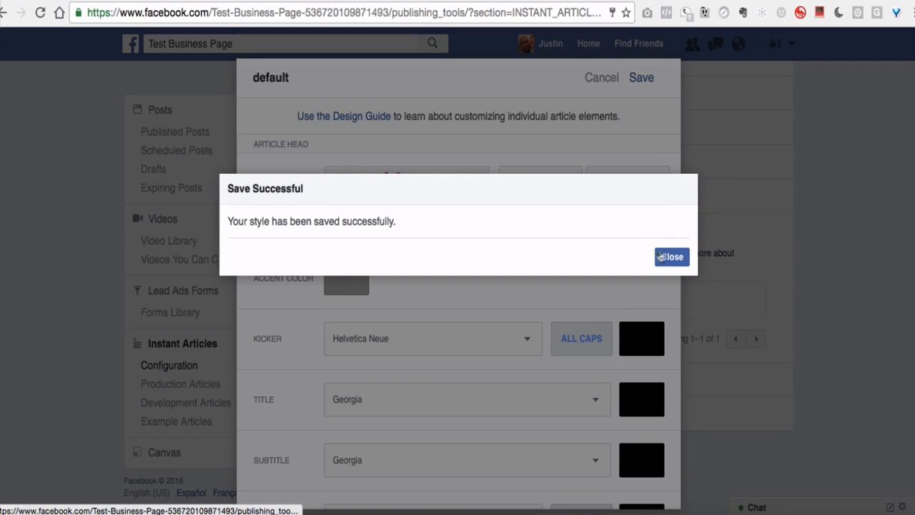
{"action": "left_click", "coordinate": [661, 257]}
{"action": "left_click", "coordinate": [612, 82]}
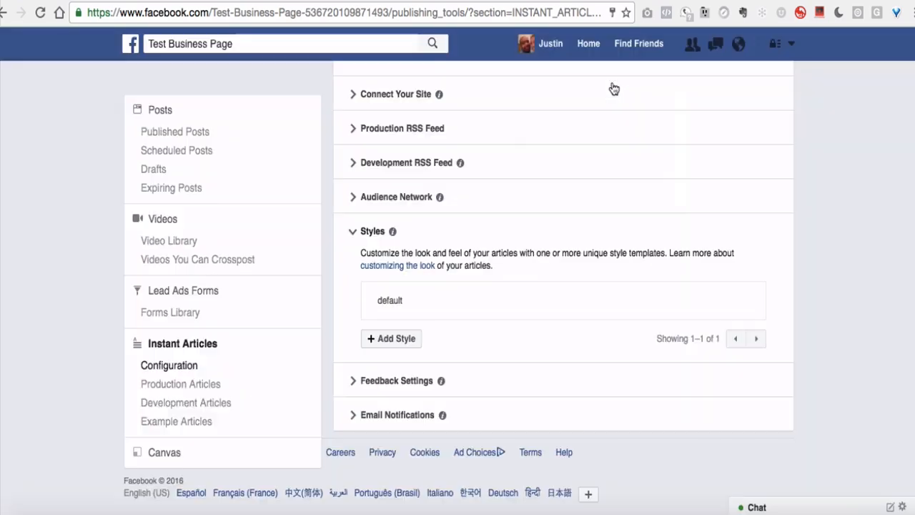
Step: Reload the configuration page and submit Test Business Page's articles for review, acknowledging success
{"action": "scroll", "coordinate": [608, 249], "scroll_direction": "up", "scroll_amount": 5}
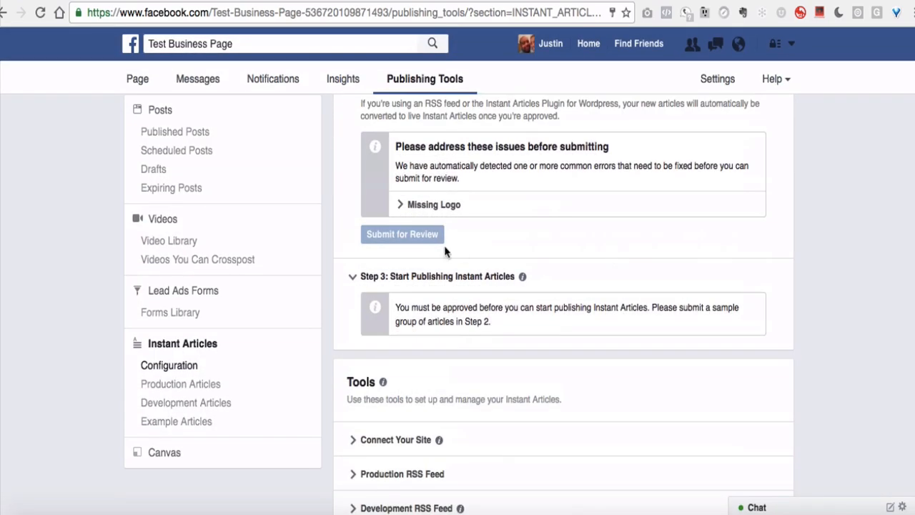
{"action": "scroll", "coordinate": [419, 240], "scroll_direction": "up", "scroll_amount": 2}
{"action": "left_click", "coordinate": [403, 15]}
{"action": "key", "text": "Return"}
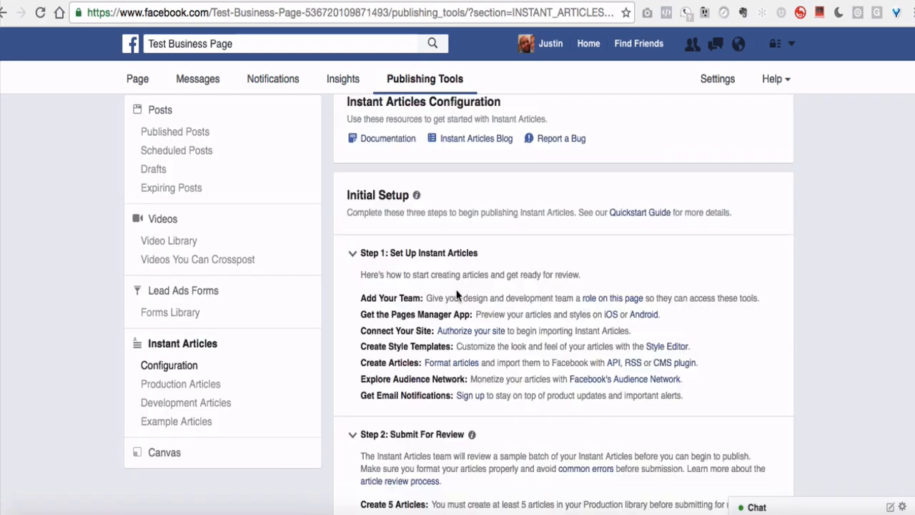
{"action": "scroll", "coordinate": [456, 296], "scroll_direction": "down", "scroll_amount": 5}
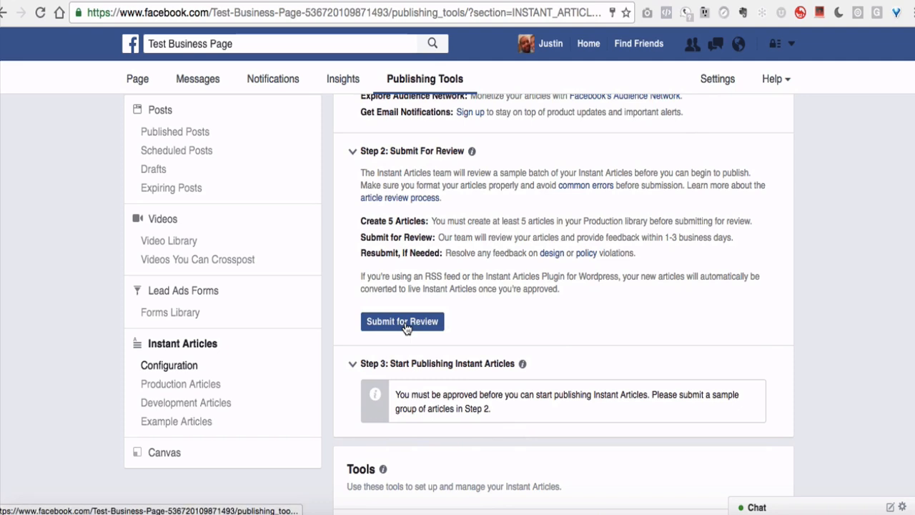
{"action": "left_click", "coordinate": [404, 325]}
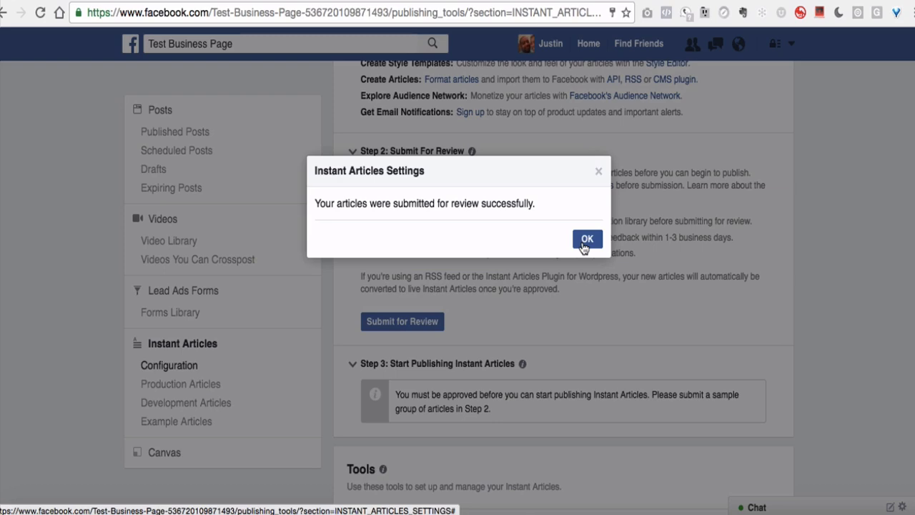
{"action": "left_click", "coordinate": [586, 239]}
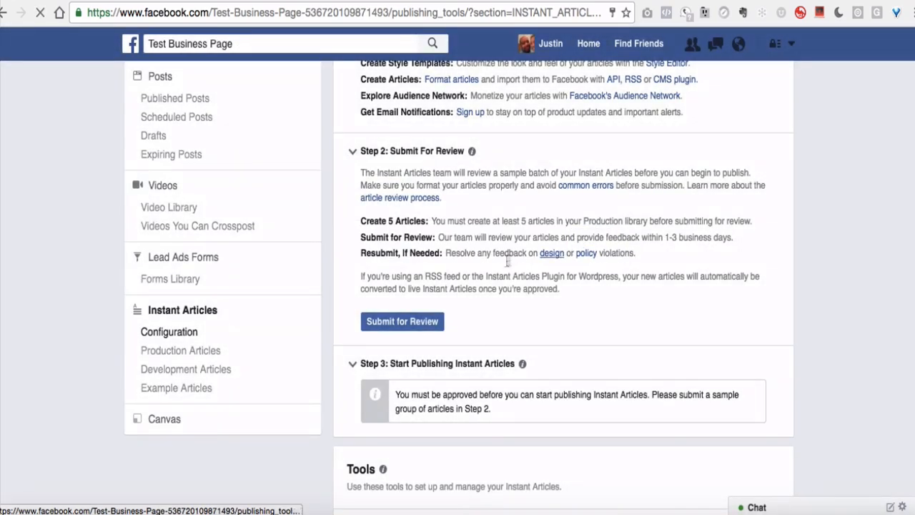
{"action": "scroll", "coordinate": [508, 267], "scroll_direction": "down", "scroll_amount": 2}
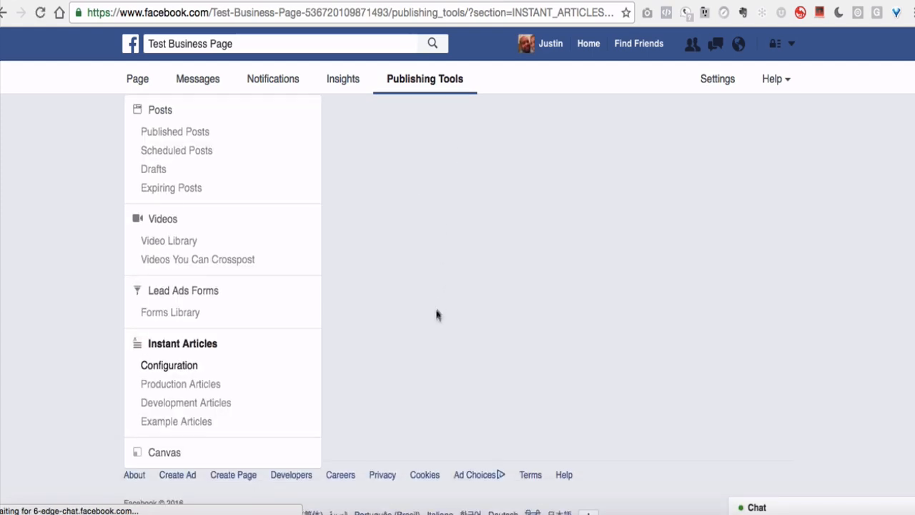
Step: Find and select the Step 2 notice that review is pending, usually 1-3 business days
{"action": "scroll", "coordinate": [444, 378], "scroll_direction": "down", "scroll_amount": 1}
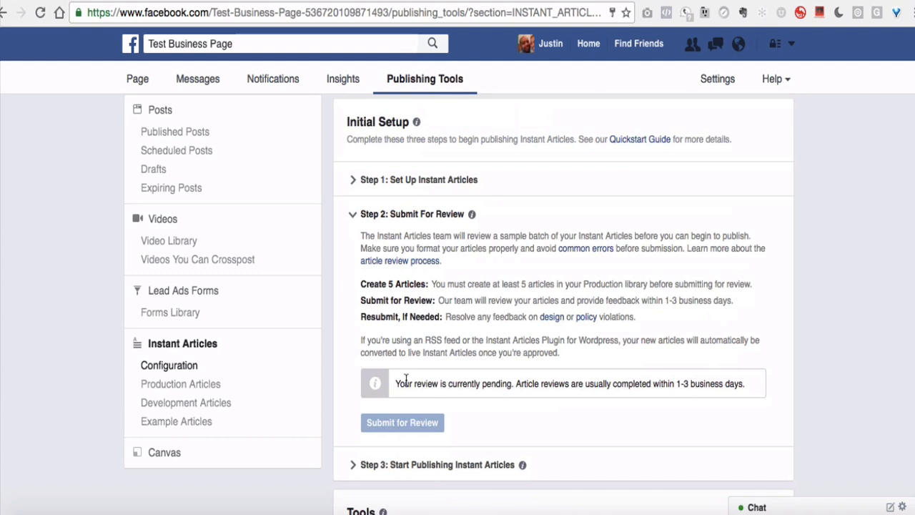
{"action": "scroll", "coordinate": [421, 376], "scroll_direction": "down", "scroll_amount": 3}
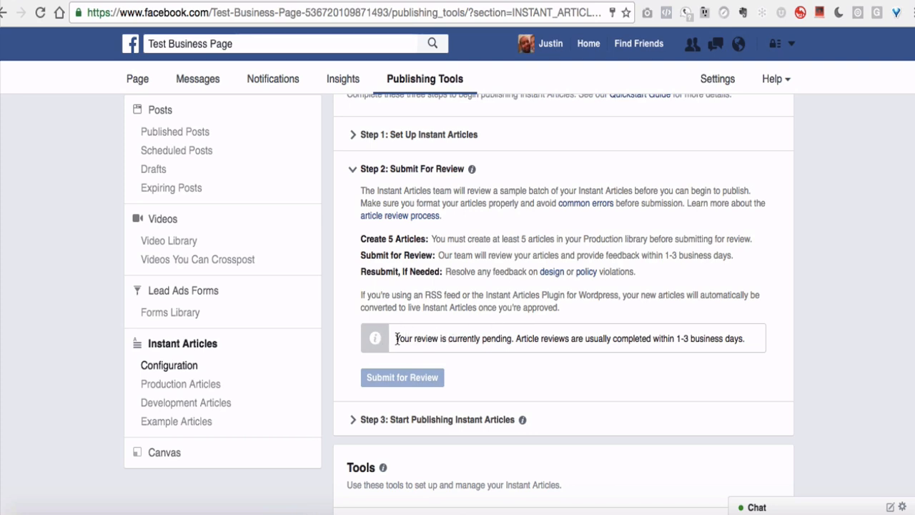
{"action": "left_click_drag", "start_coordinate": [397, 339], "coordinate": [441, 338]}
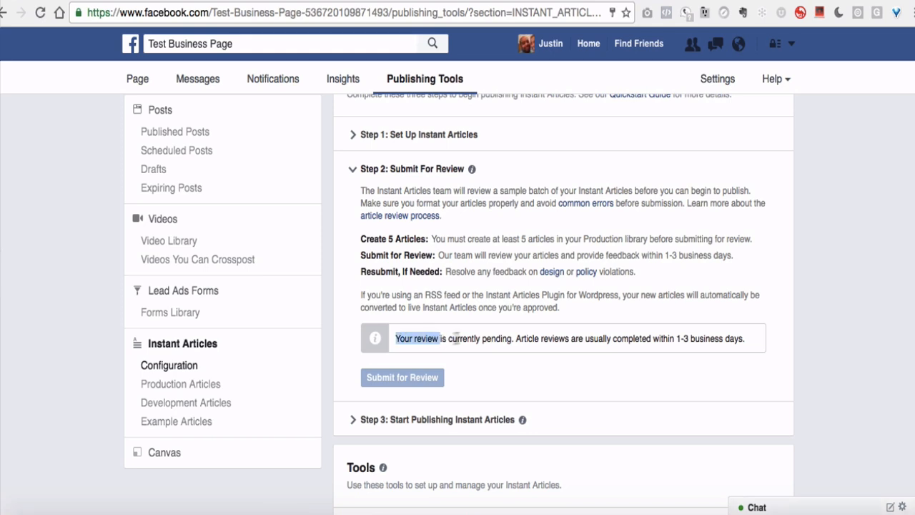
{"action": "left_click", "coordinate": [467, 337]}
{"action": "scroll", "coordinate": [509, 332], "scroll_direction": "up", "scroll_amount": 1}
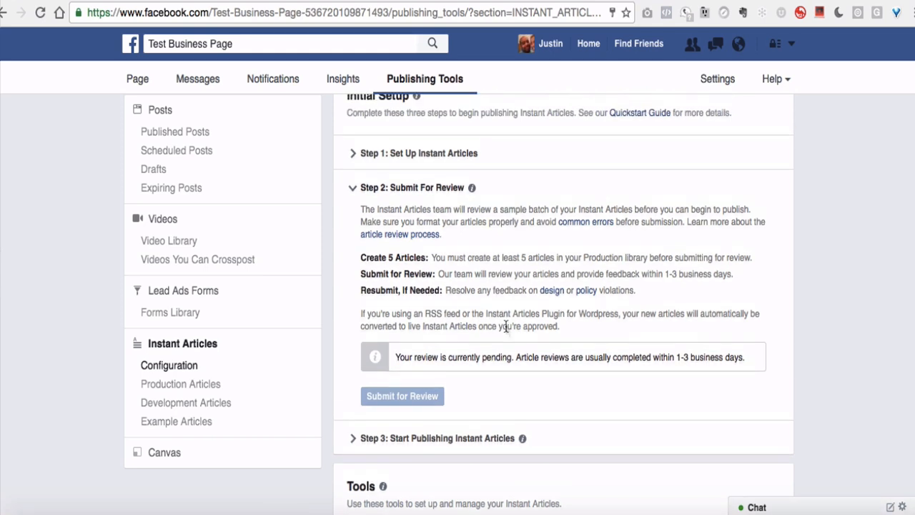
{"action": "scroll", "coordinate": [506, 327], "scroll_direction": "down", "scroll_amount": 2}
{"action": "scroll", "coordinate": [506, 326], "scroll_direction": "down", "scroll_amount": 1}
{"action": "scroll", "coordinate": [506, 331], "scroll_direction": "up", "scroll_amount": 2}
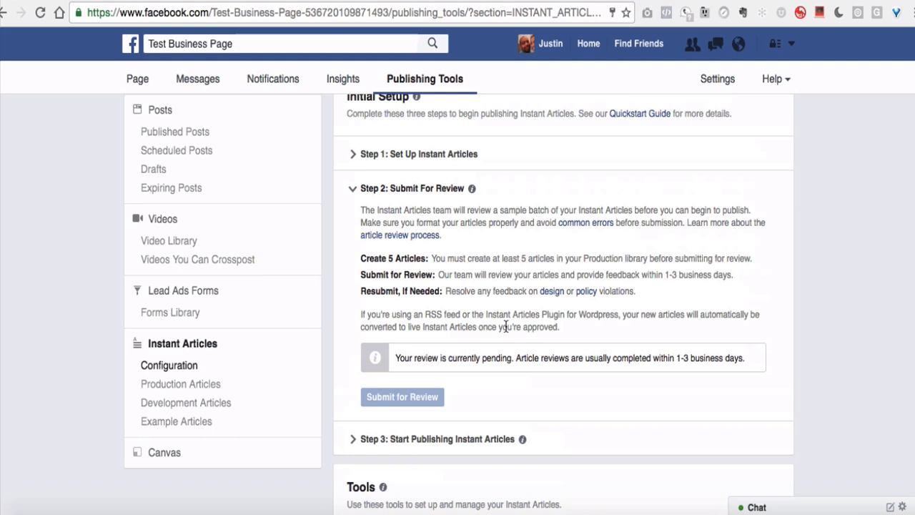
{"action": "triple_click", "coordinate": [436, 363]}
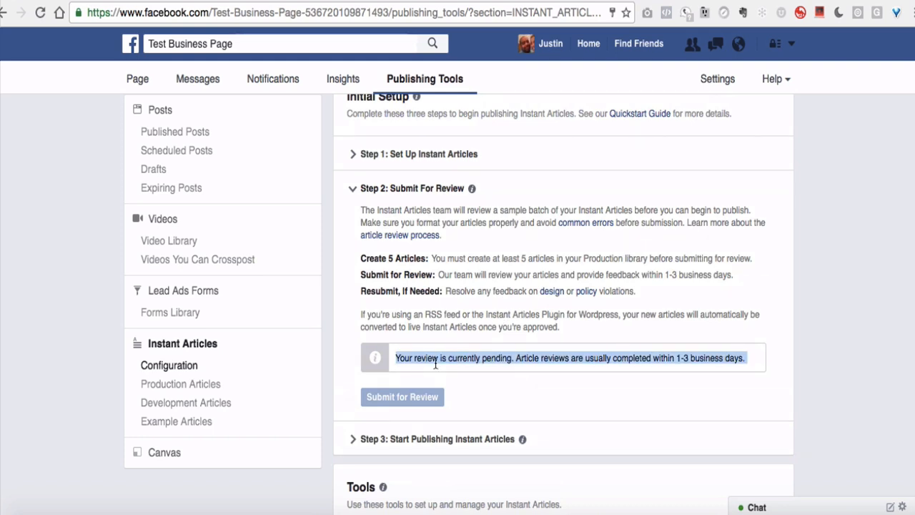